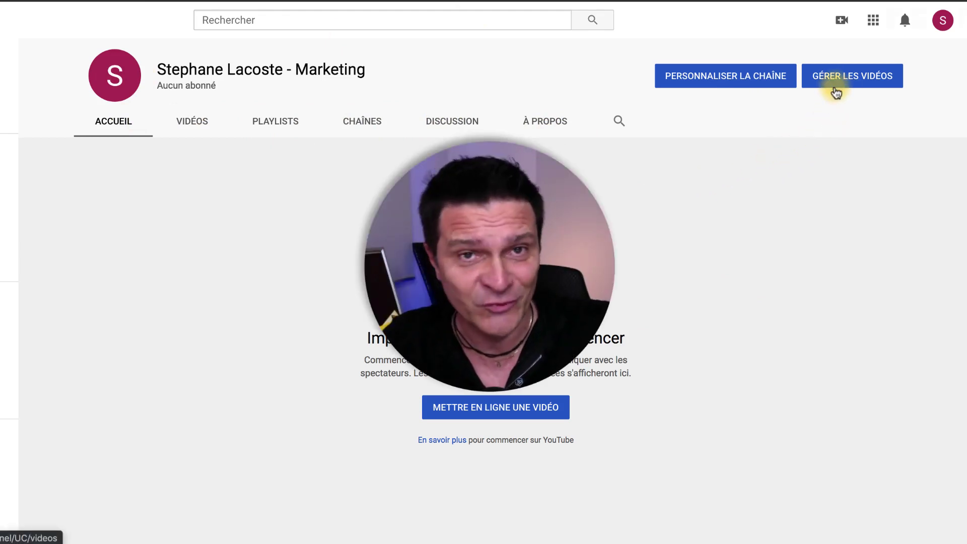
- Open the customization page of the new channel
click(942, 22)
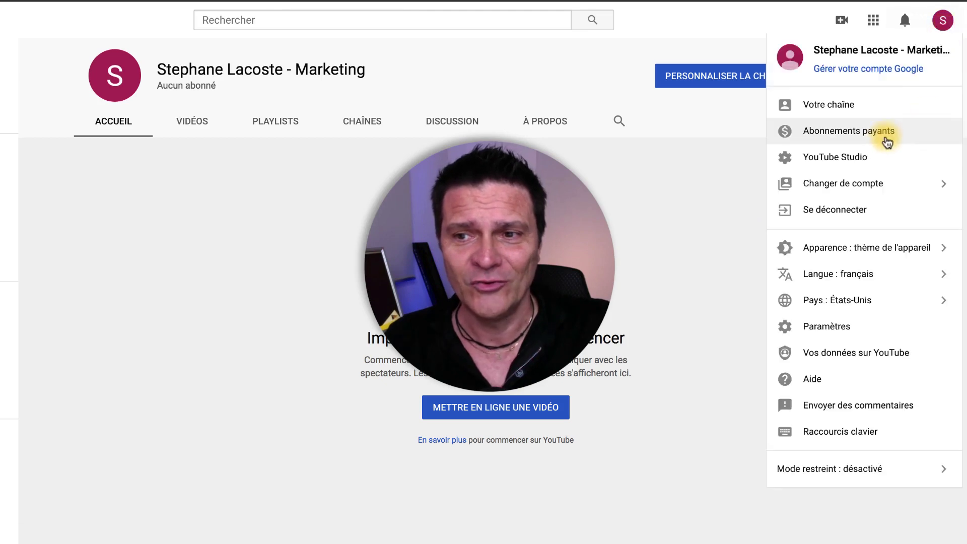
click(727, 166)
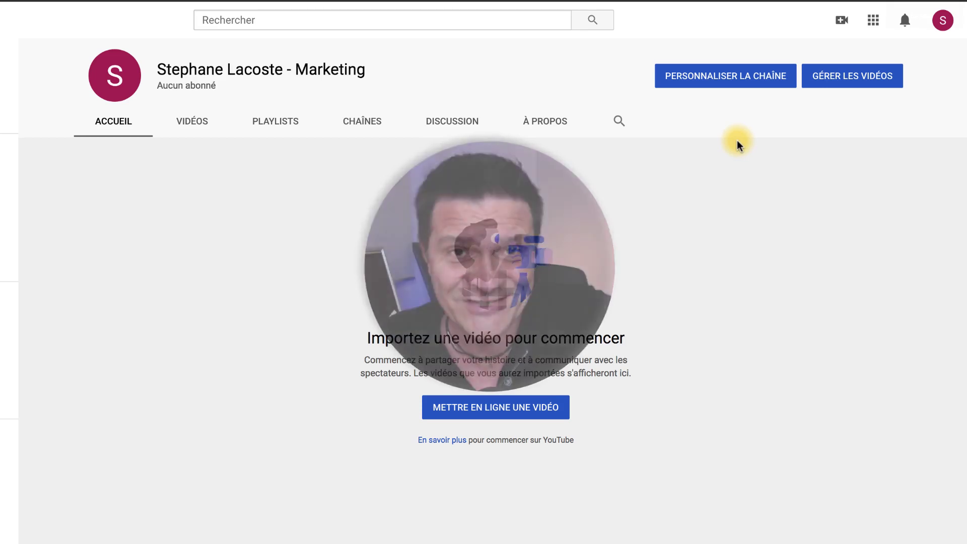
click(713, 89)
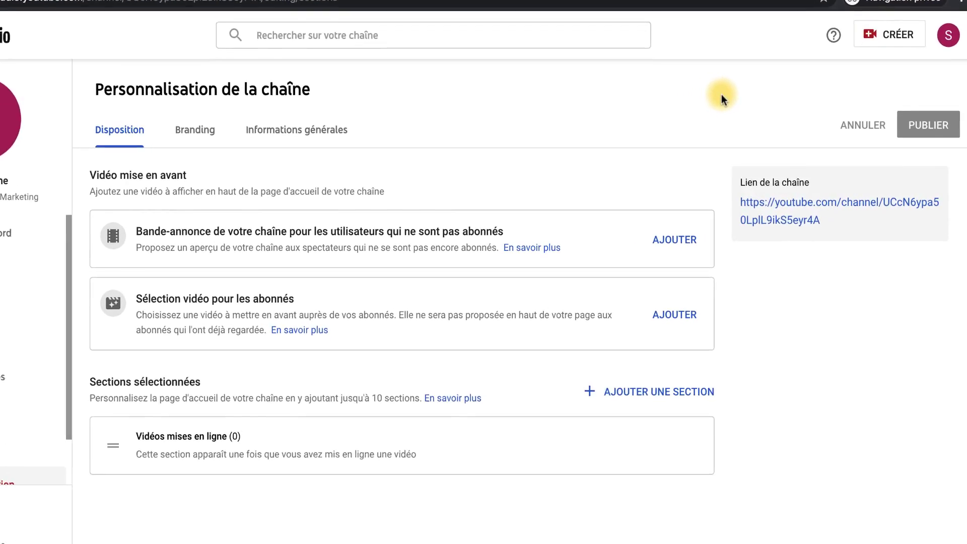
- Review the layout options for the non-subscriber trailer, the featured video for subscribers and the selected sections
drag(60, 233, 140, 233)
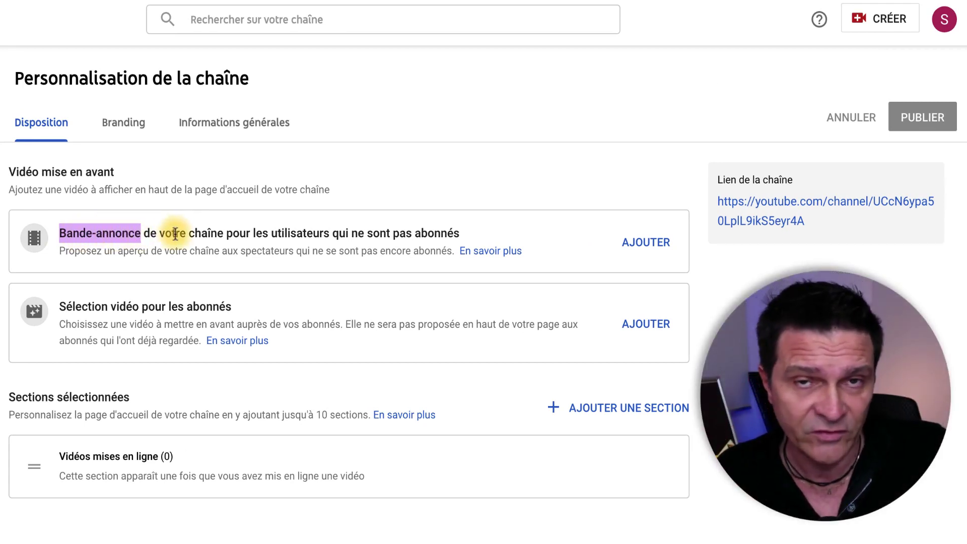
click(175, 231)
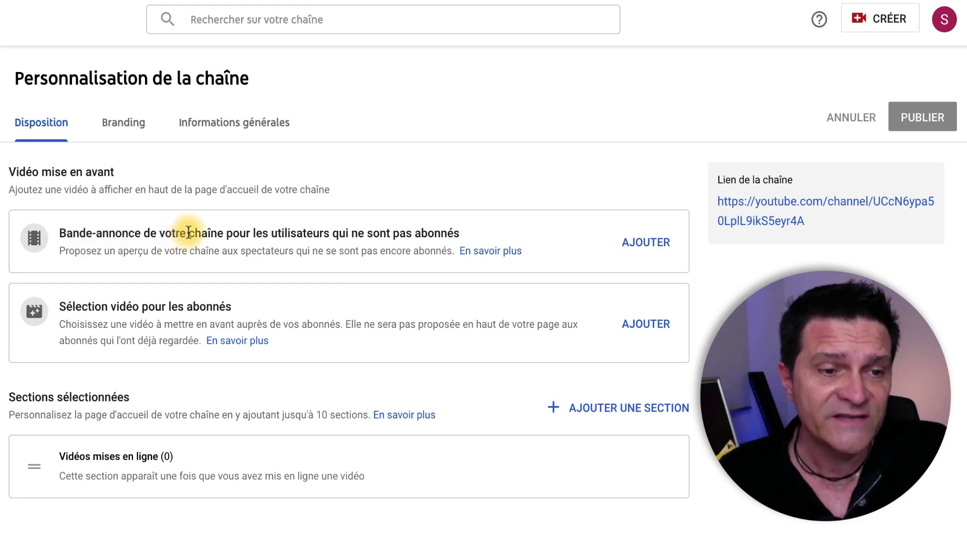
drag(62, 233, 459, 229)
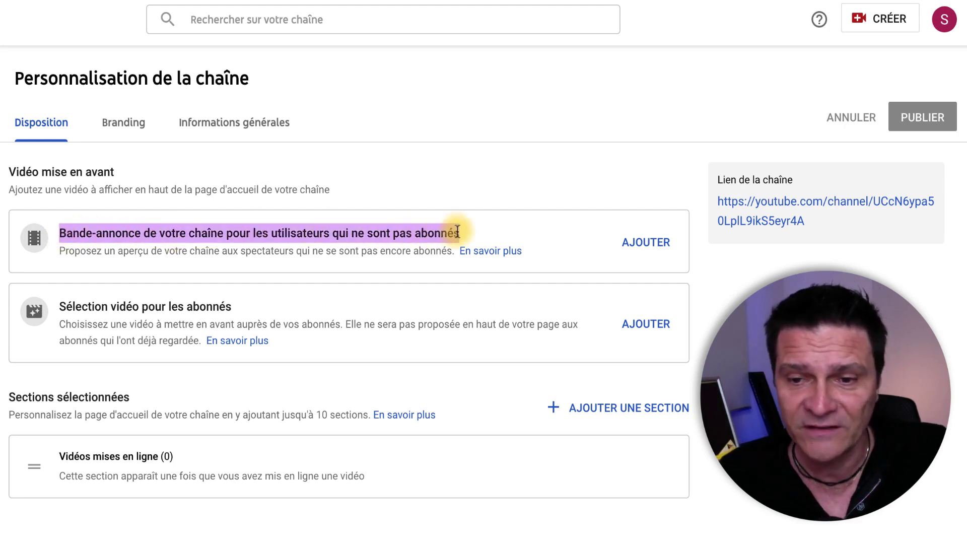
click(418, 240)
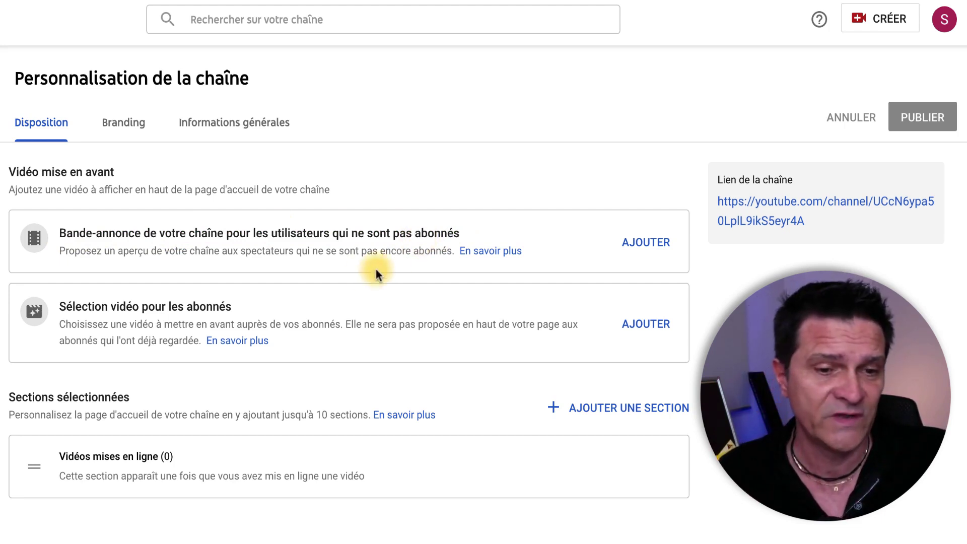
drag(60, 307, 224, 306)
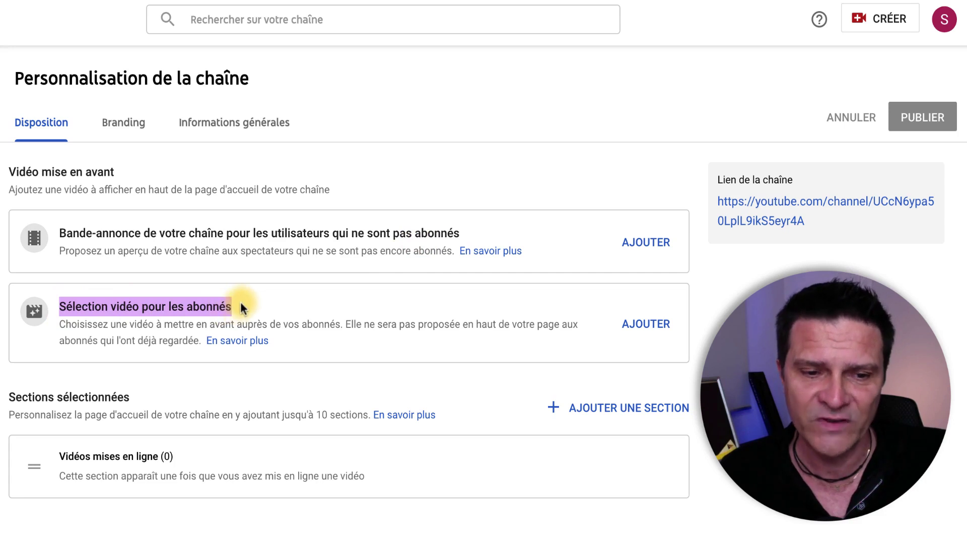
click(240, 302)
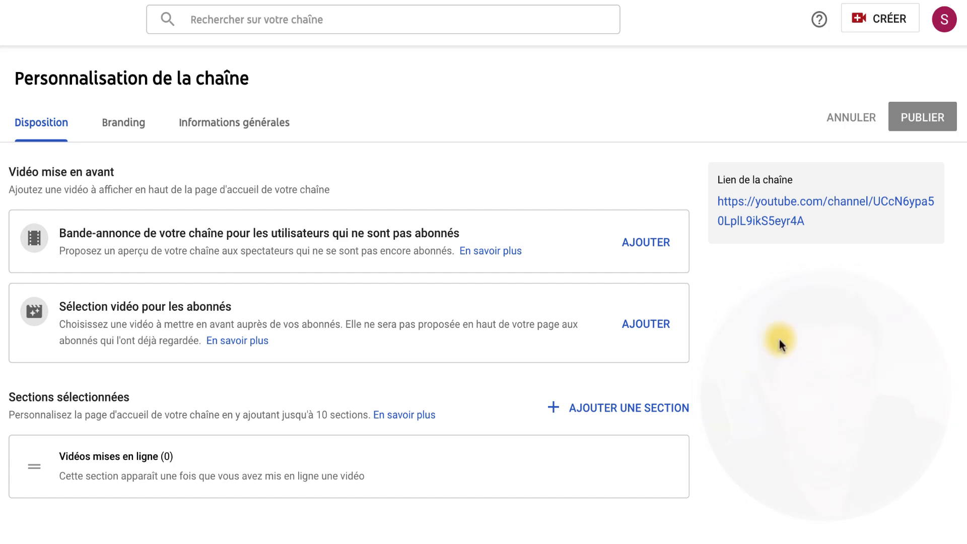
drag(57, 400, 137, 398)
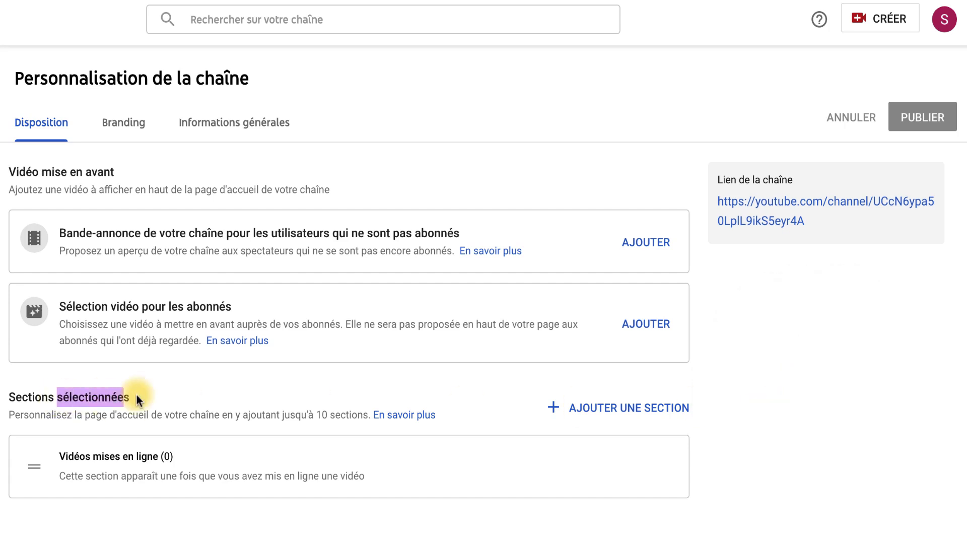
click(219, 372)
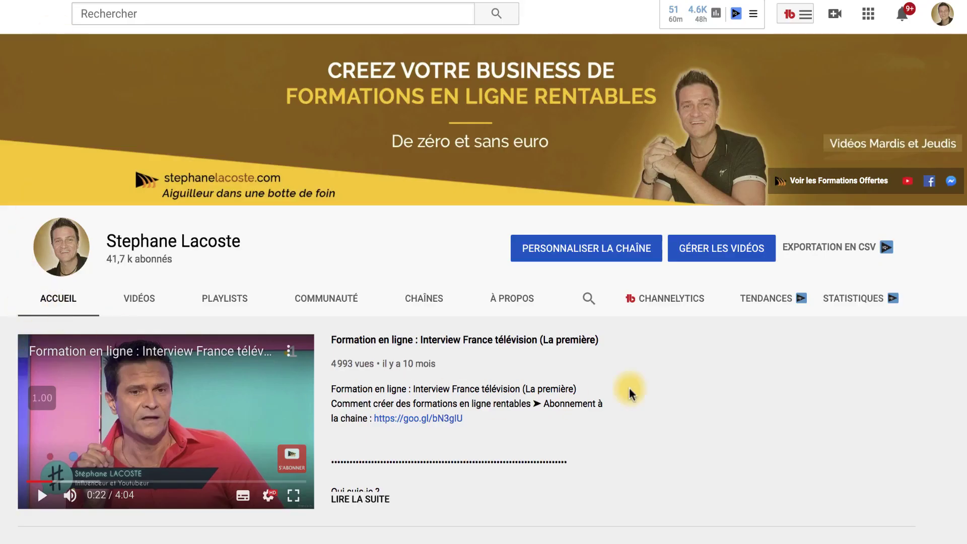
- Look through the established channel's home page to see how its playlists, popular videos and themed sections are arranged
scroll(674, 390, down, 1)
scroll(674, 390, down, 6)
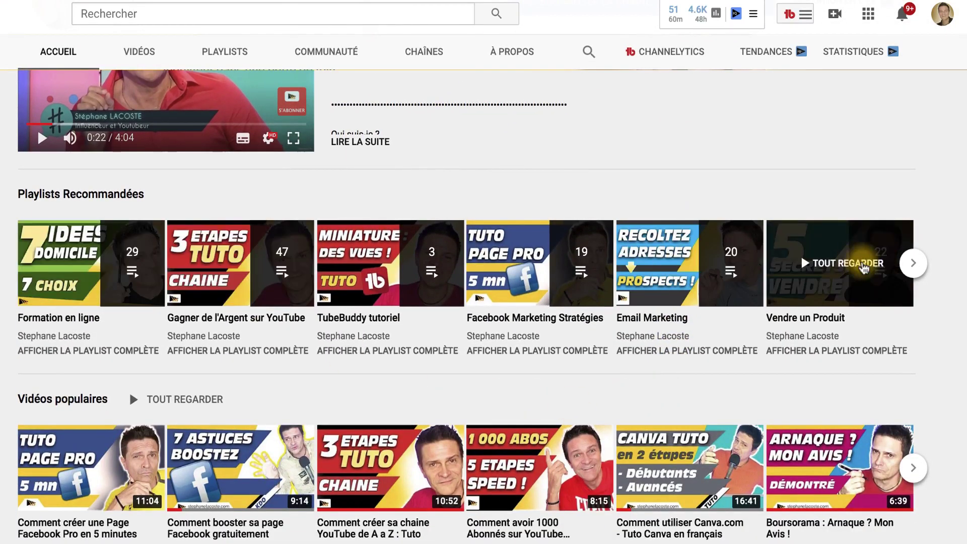
scroll(860, 385, down, 4)
scroll(859, 382, up, 3)
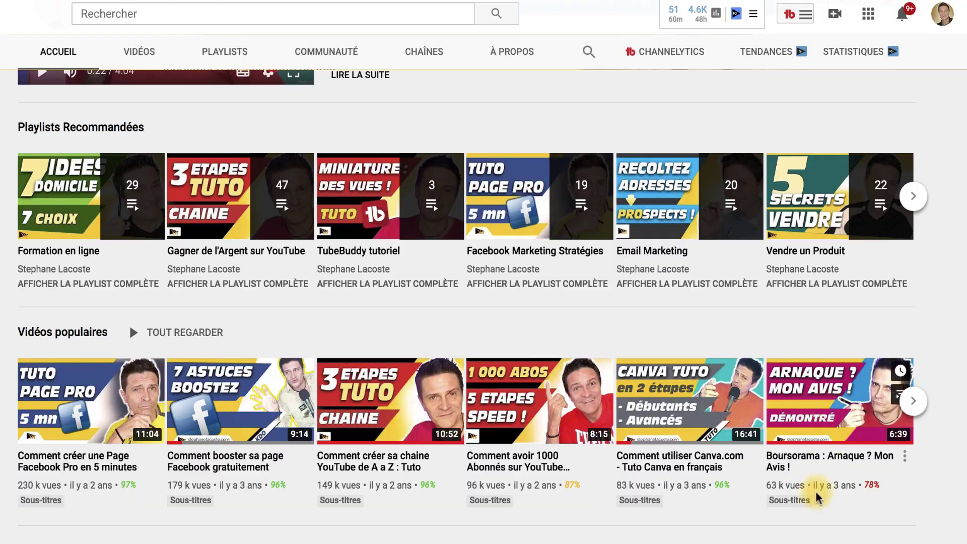
scroll(828, 514, down, 5)
scroll(828, 513, down, 4)
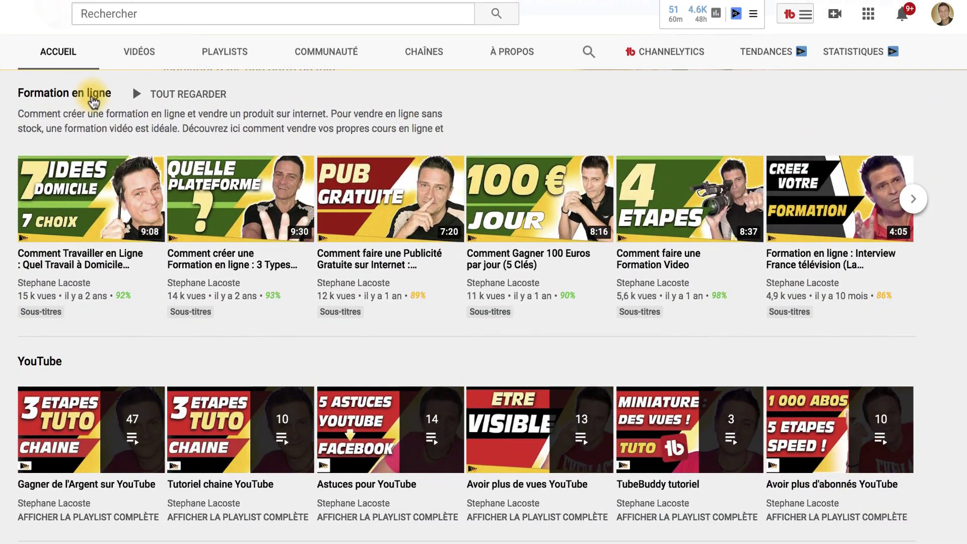
scroll(135, 309, down, 15)
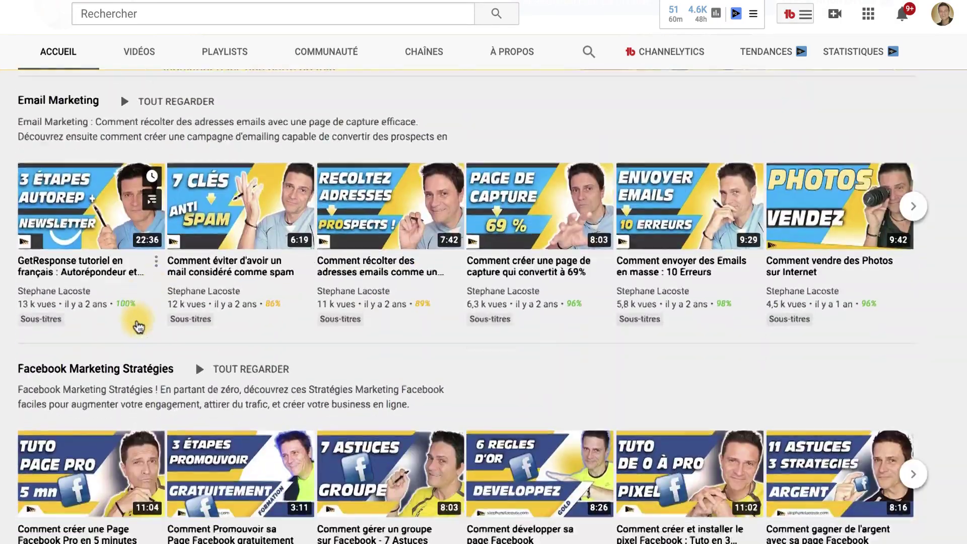
scroll(139, 326, down, 12)
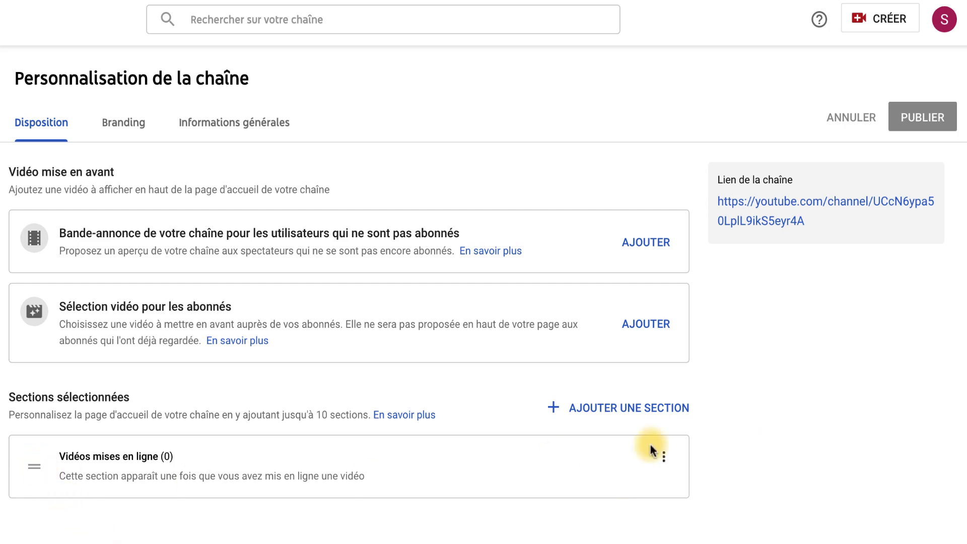
- Add a "Vidéos populaires" section above "Vidéos mises en ligne" and publish the layout
click(626, 406)
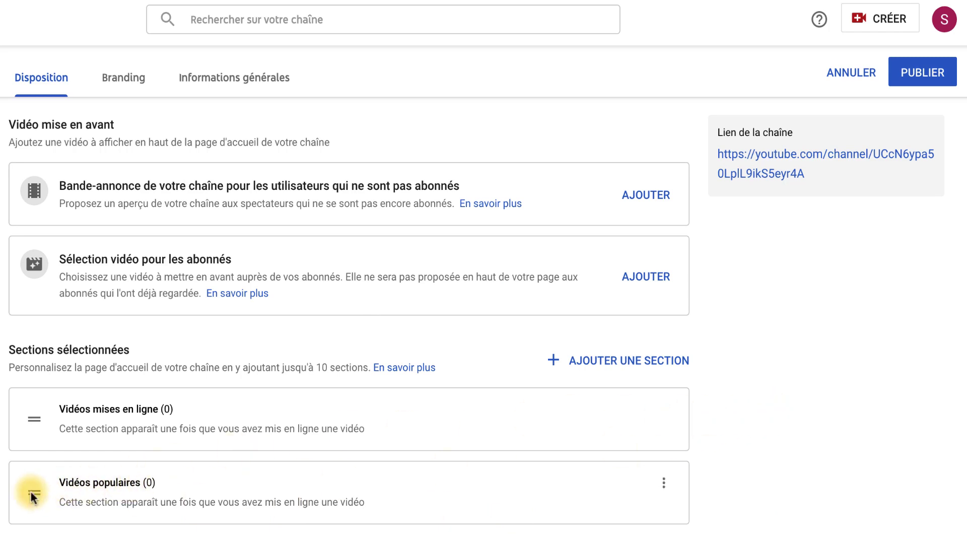
drag(31, 494, 31, 412)
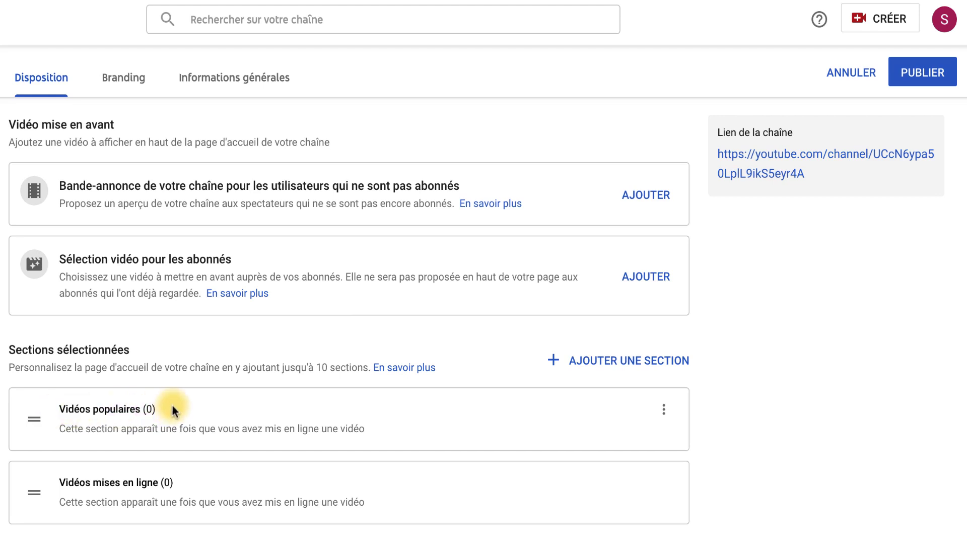
drag(101, 482, 164, 493)
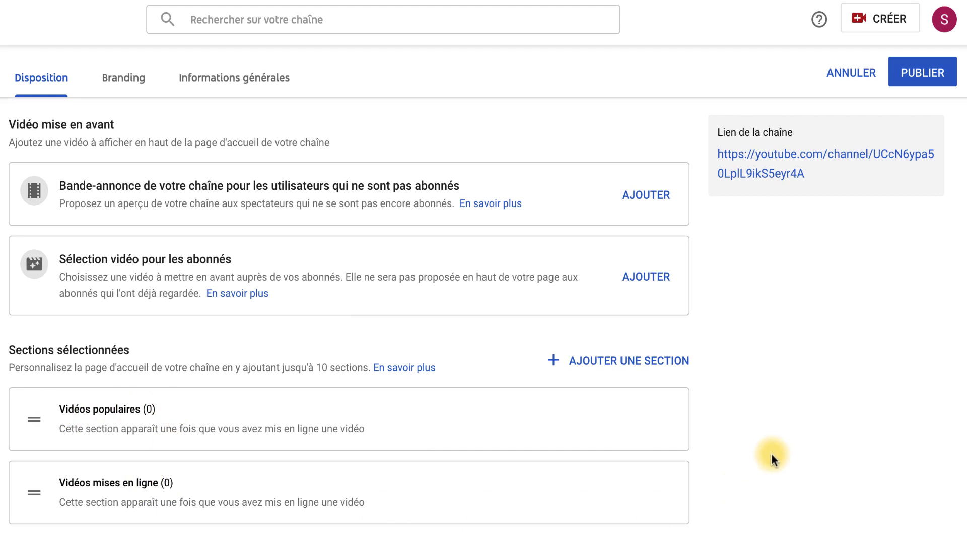
scroll(745, 437, up, 1)
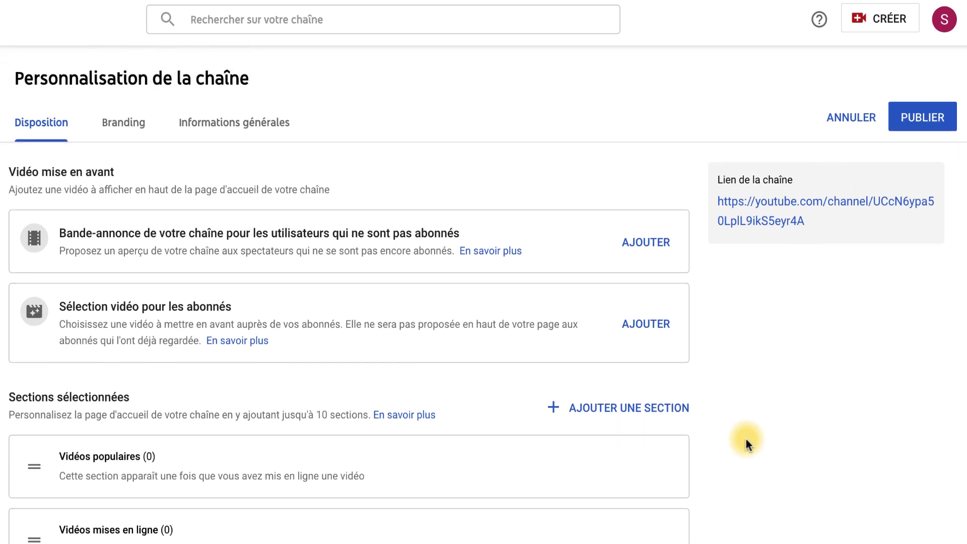
click(932, 125)
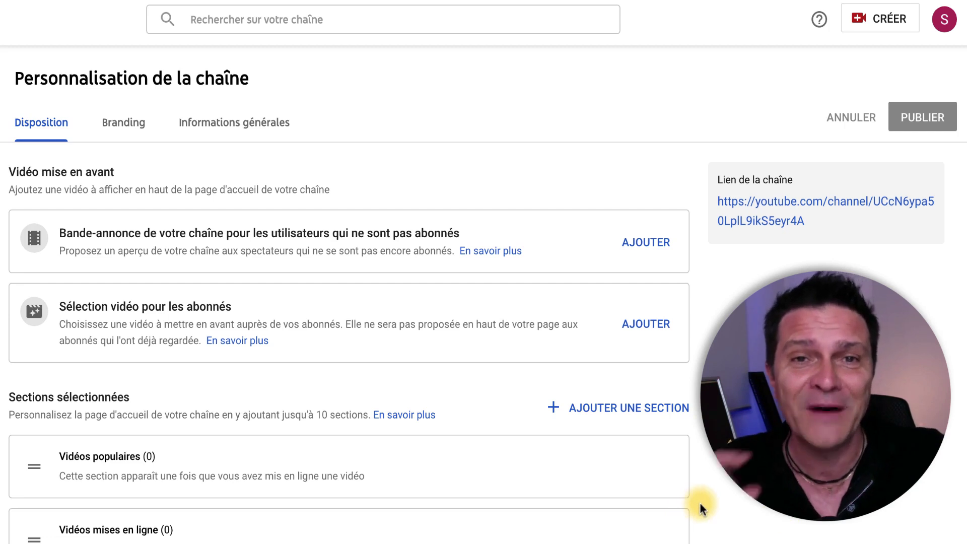
- Review the channel's branding settings, checking the image size requirements for the profile photo, banner and video watermark
click(123, 123)
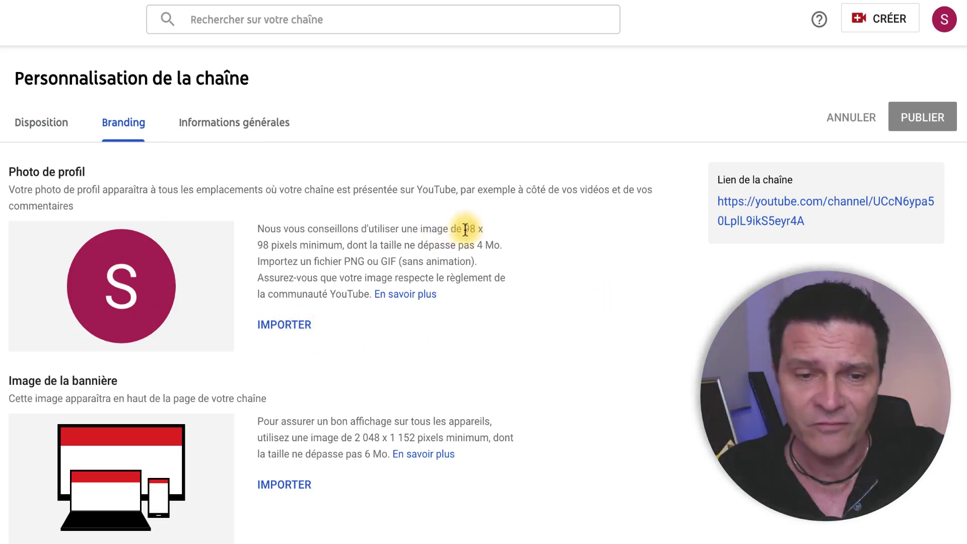
drag(465, 227, 269, 245)
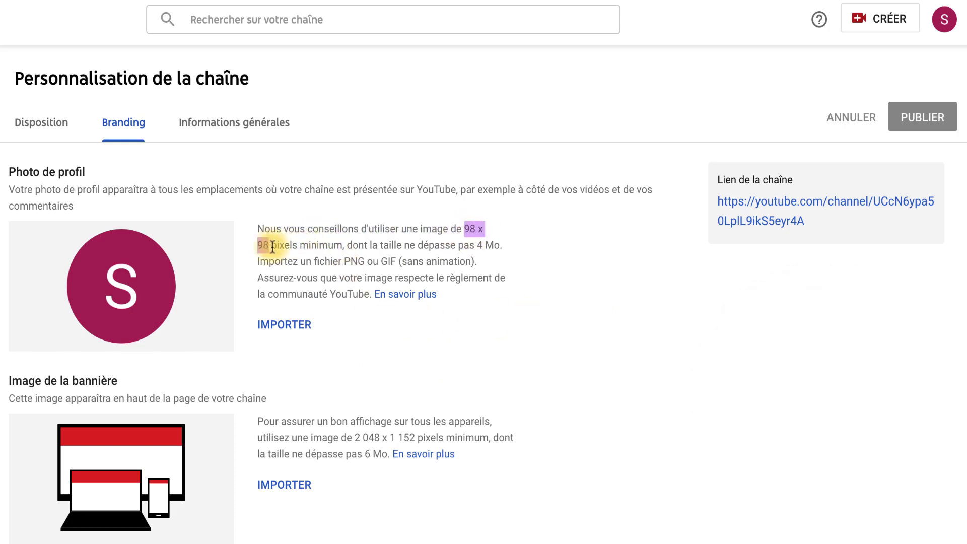
drag(478, 245, 514, 254)
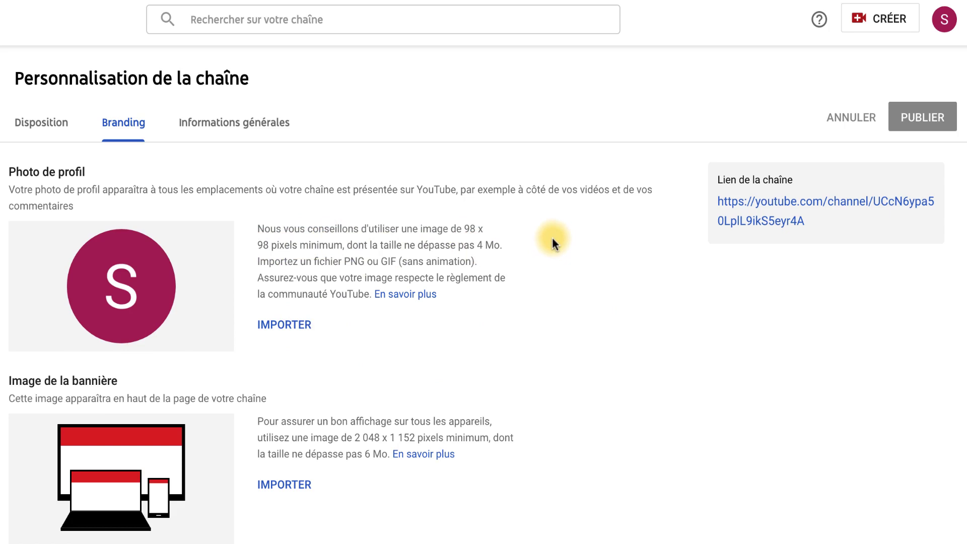
scroll(508, 292, down, 1)
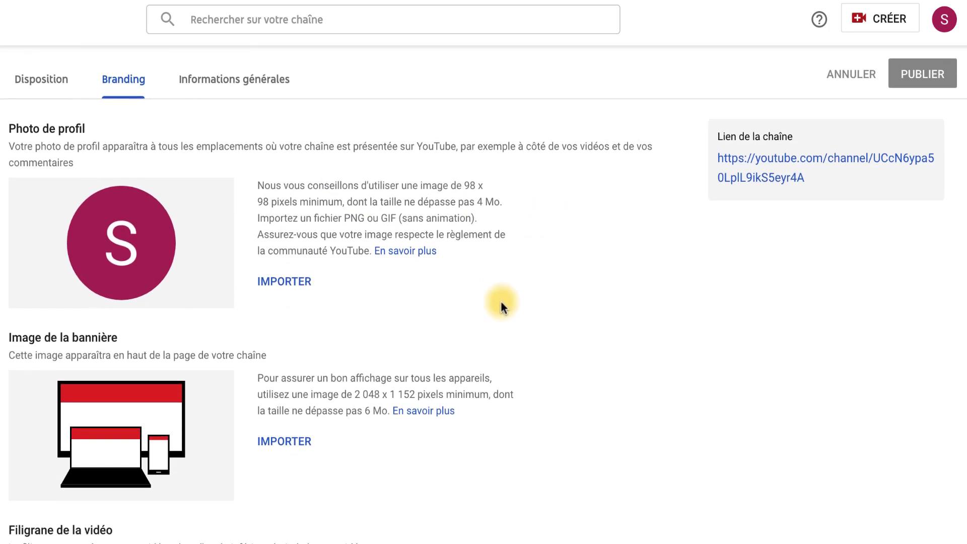
drag(6, 339, 146, 334)
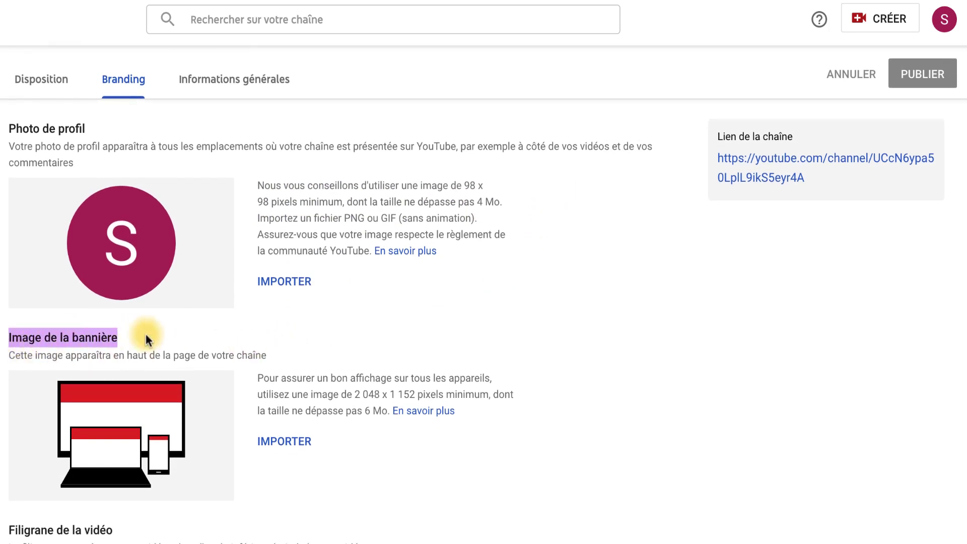
click(656, 310)
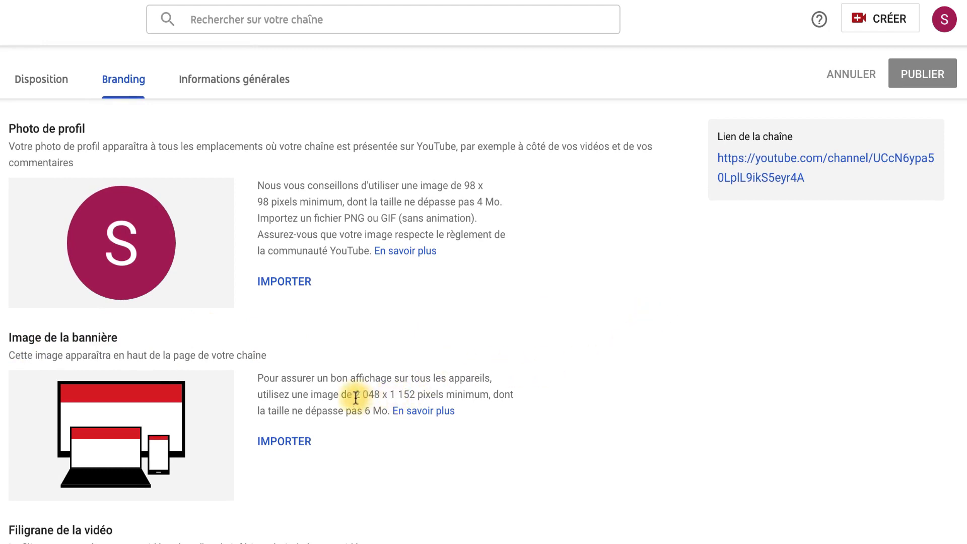
drag(354, 395, 443, 394)
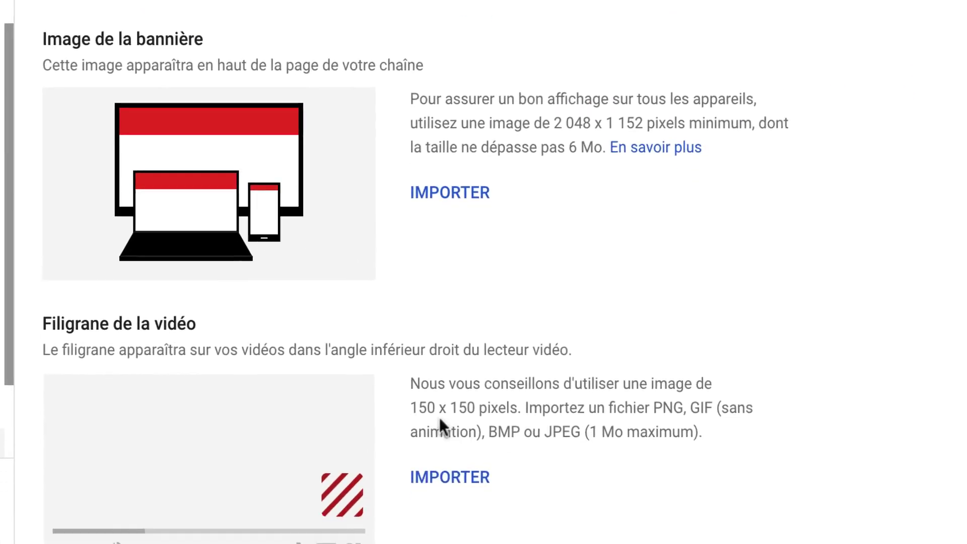
drag(419, 354, 473, 354)
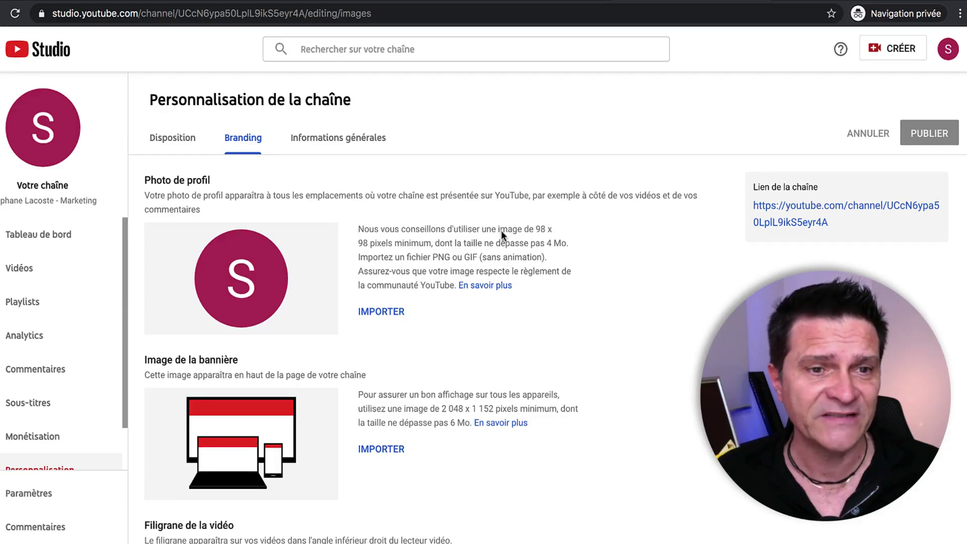
- Examine the channel description and the title and full URL of the "Abonnez-vous !" link in the general information settings
click(325, 136)
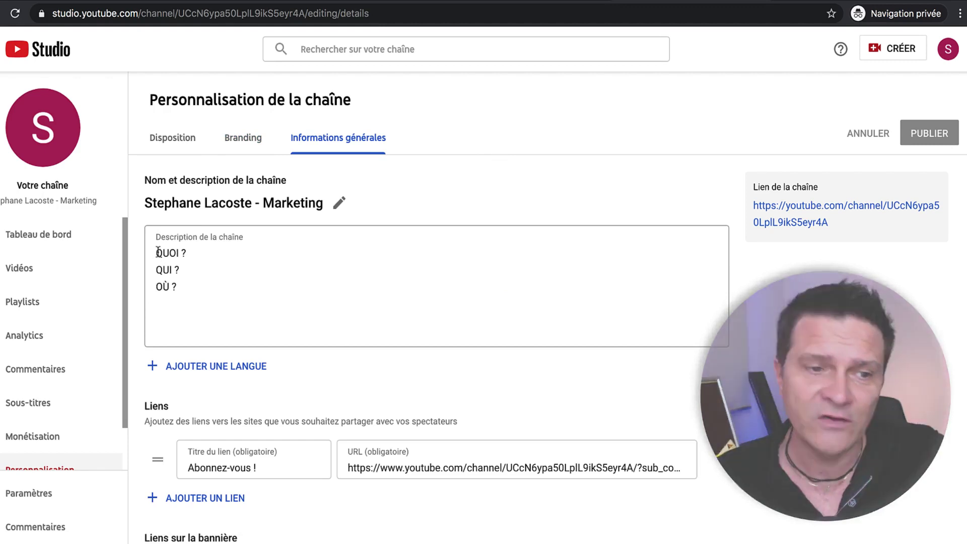
drag(158, 252, 174, 279)
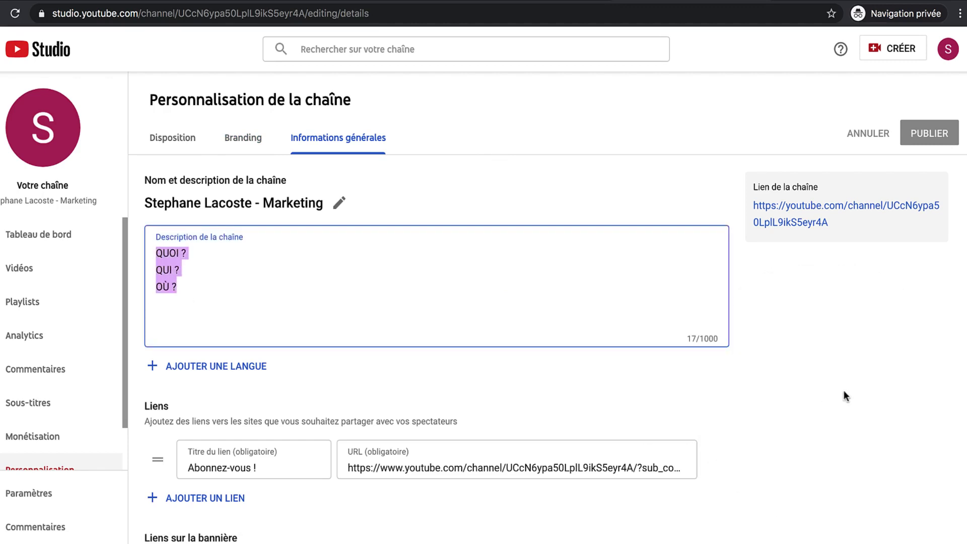
drag(280, 460, 167, 467)
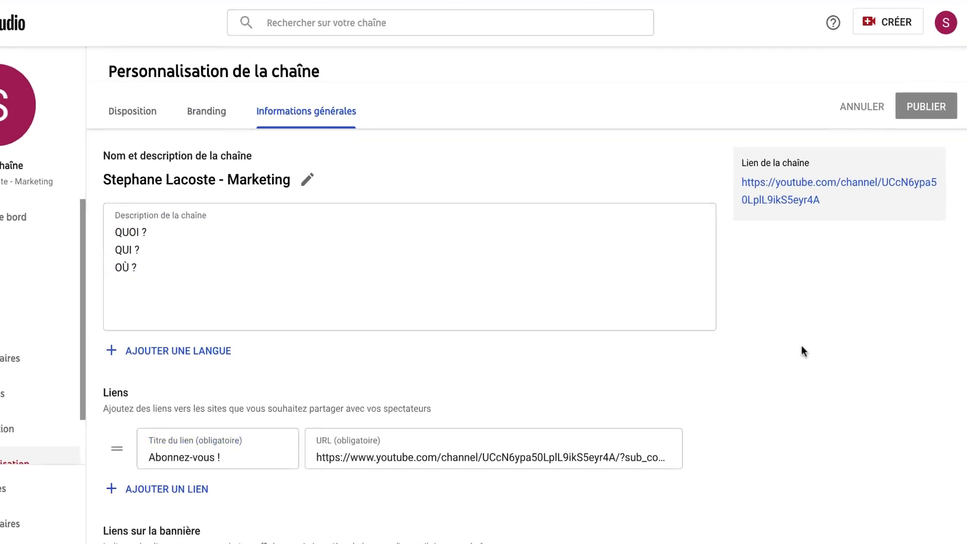
drag(347, 463, 553, 471)
drag(486, 452, 637, 446)
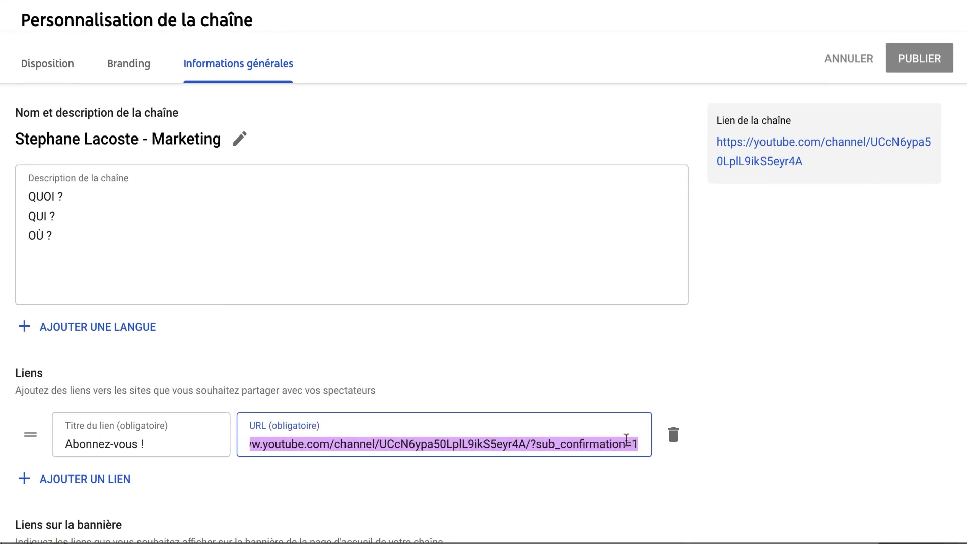
click(611, 443)
drag(478, 446, 188, 442)
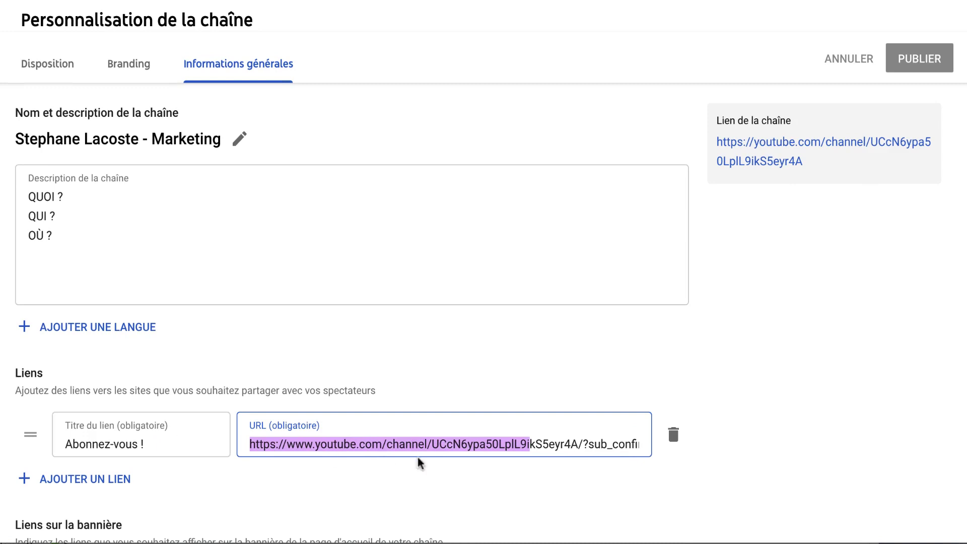
click(557, 448)
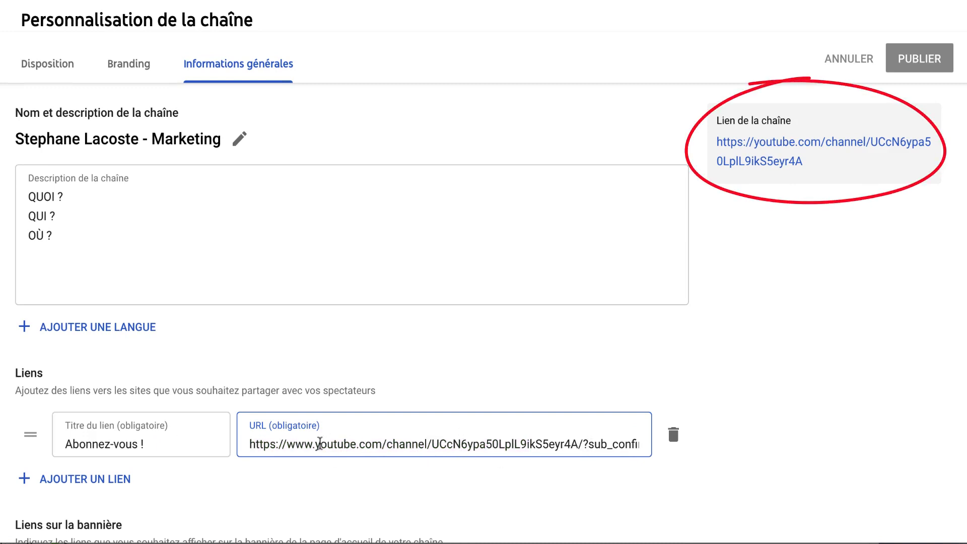
- Replace the "Abonnez-vous !" link's URL with the copied channel link followed by "/?sub_confirmation=1"
key(ctrl+a)
key(BackSpace)
drag(803, 161, 717, 143)
key(ctrl+c)
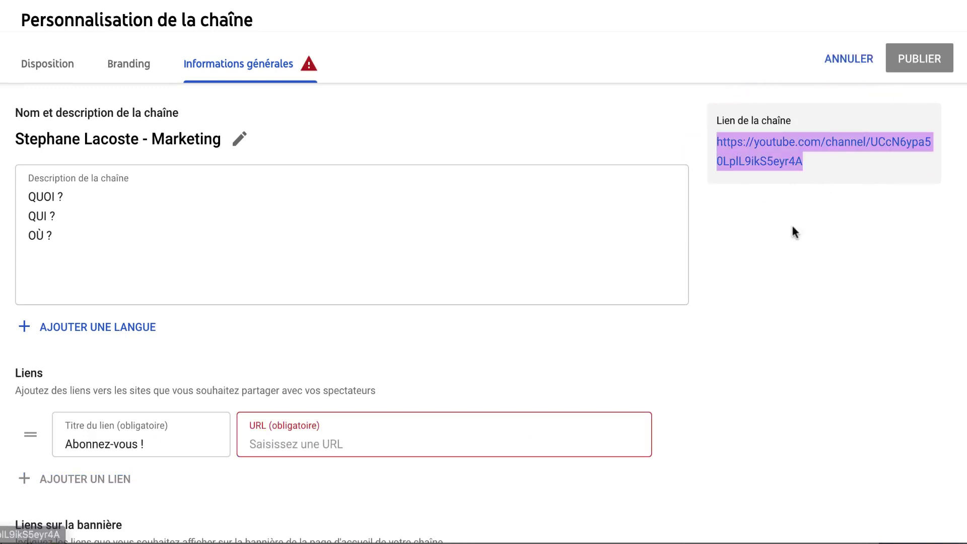
click(277, 444)
key(ctrl+v)
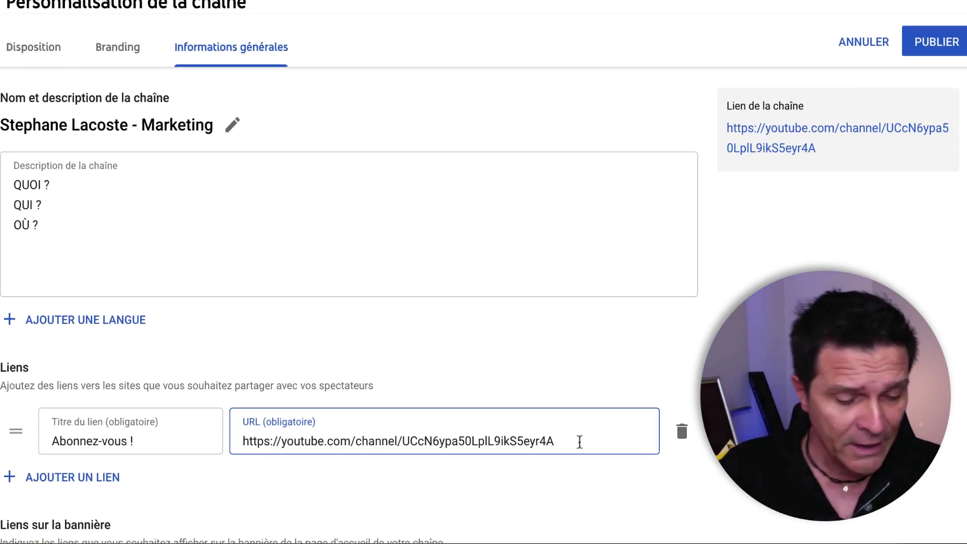
text(/?sub_)
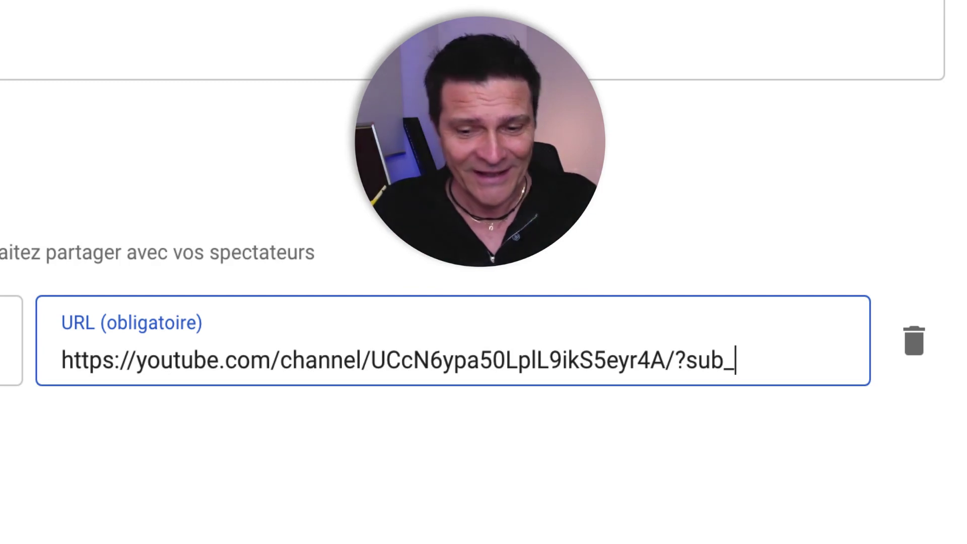
text(onfirmation=1)
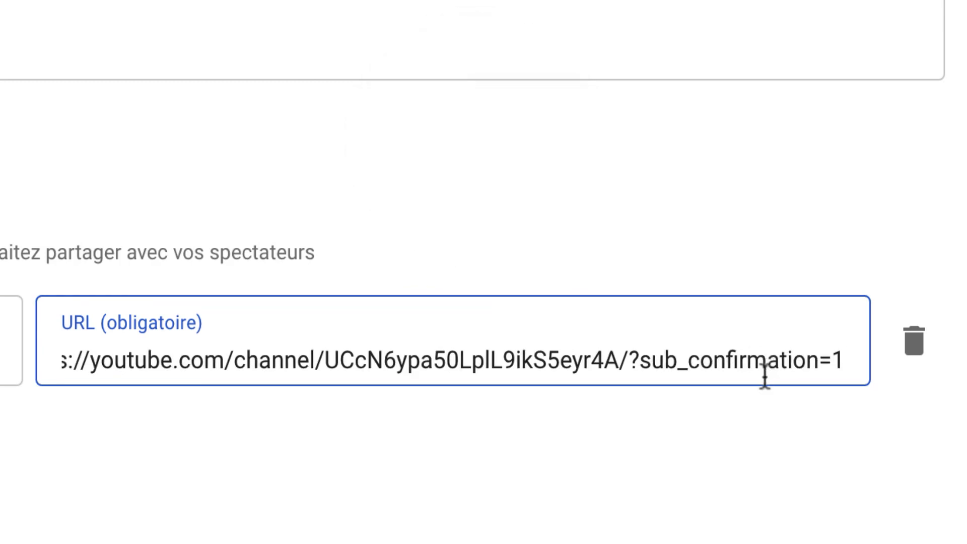
drag(628, 364, 846, 357)
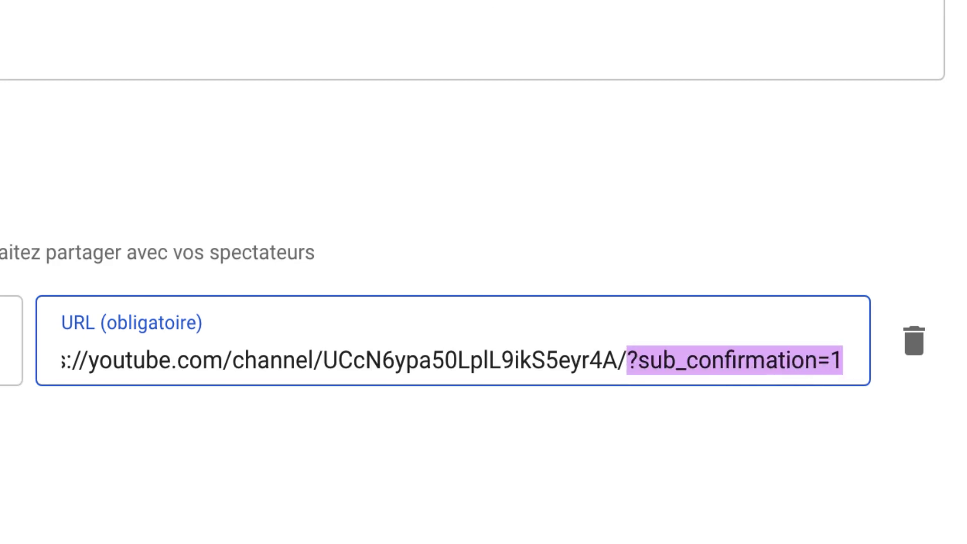
triple_click(379, 340)
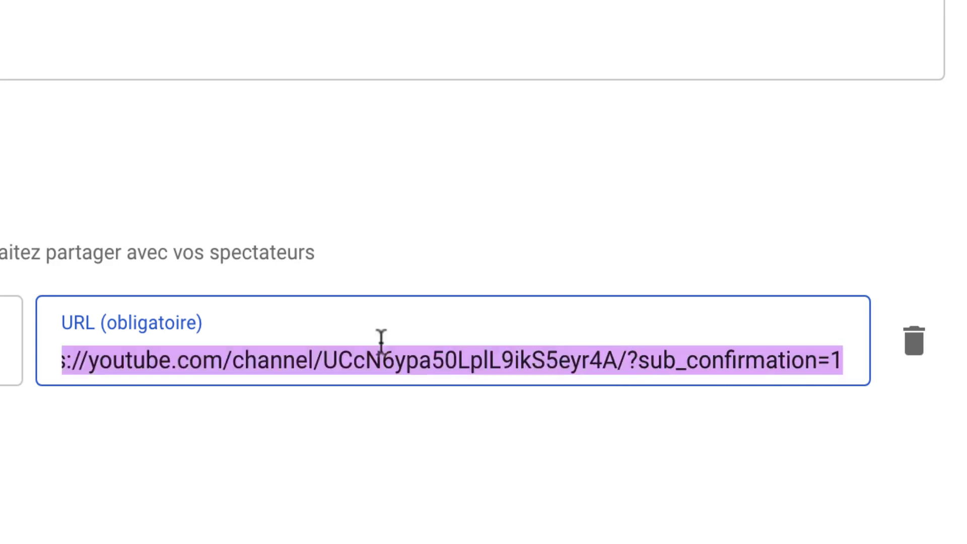
- Check the banner links and contact e-mail settings, and publish the updated general information
scroll(519, 420, down, 5)
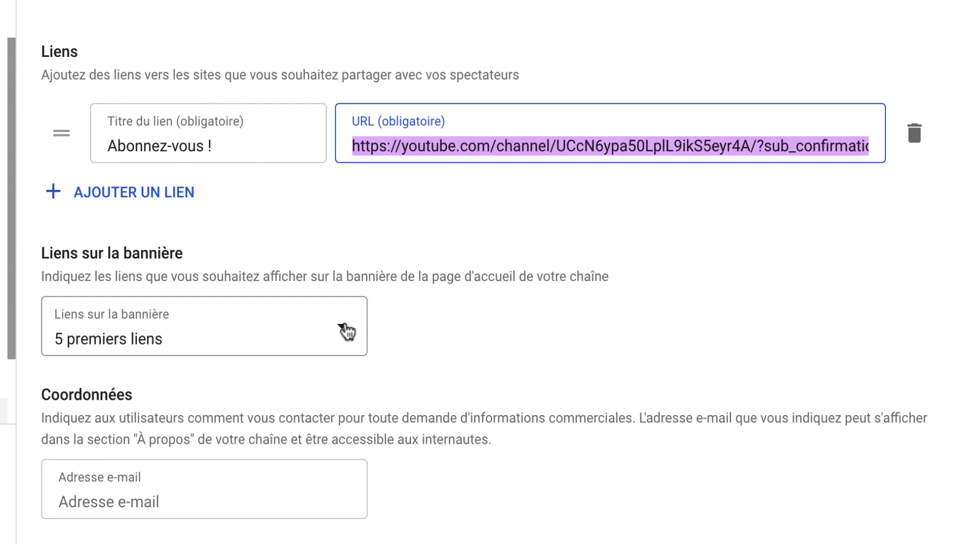
drag(49, 52, 69, 53)
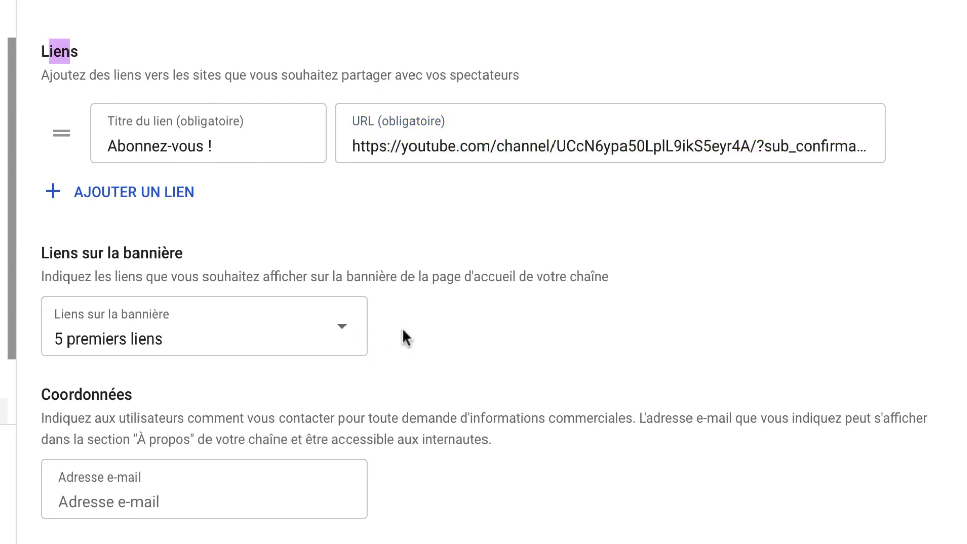
click(69, 505)
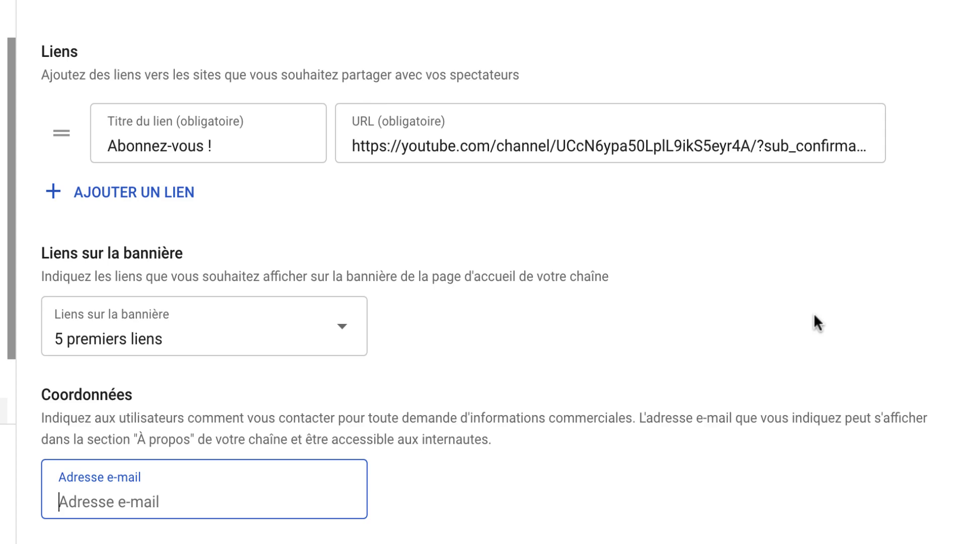
scroll(798, 231, up, 3)
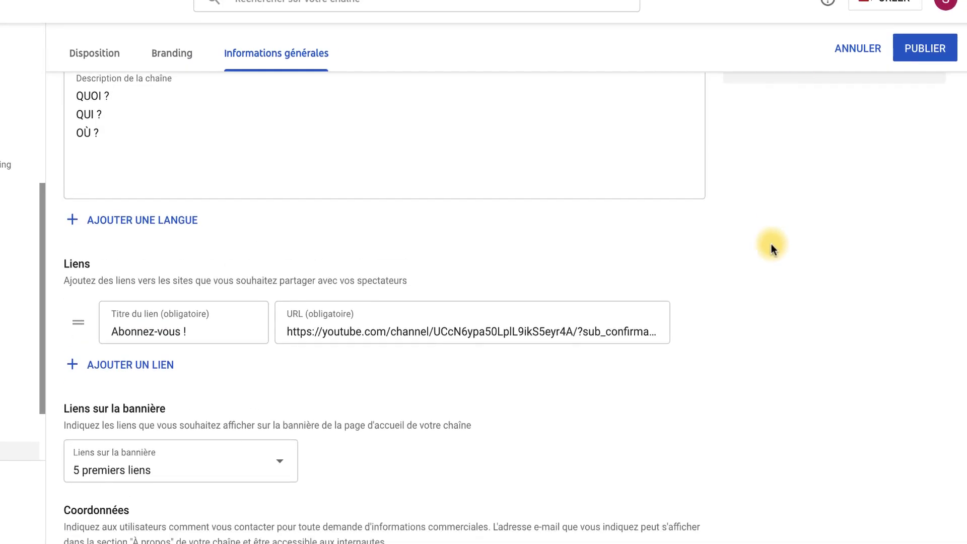
click(923, 47)
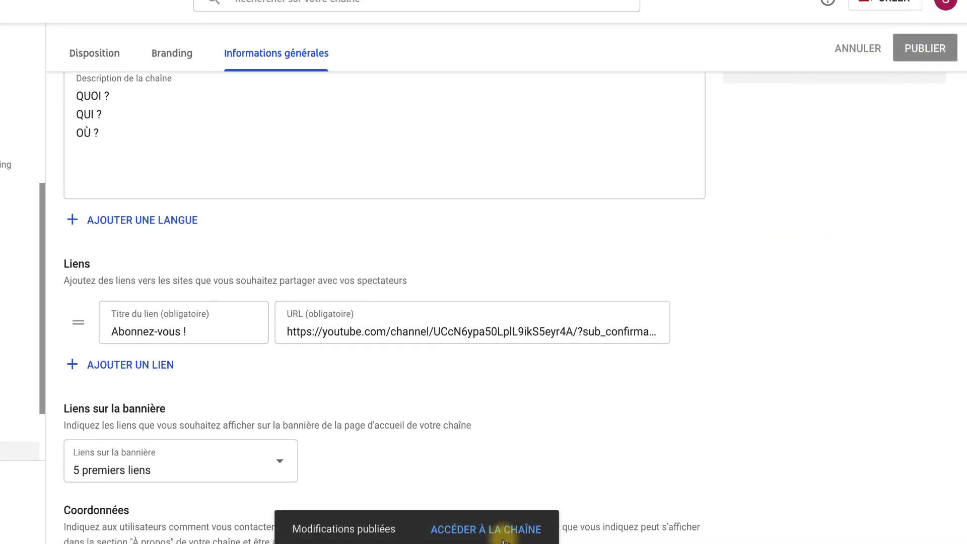
- View the published channel's "À propos" page and open its "Abonnez-vous !" link
click(503, 530)
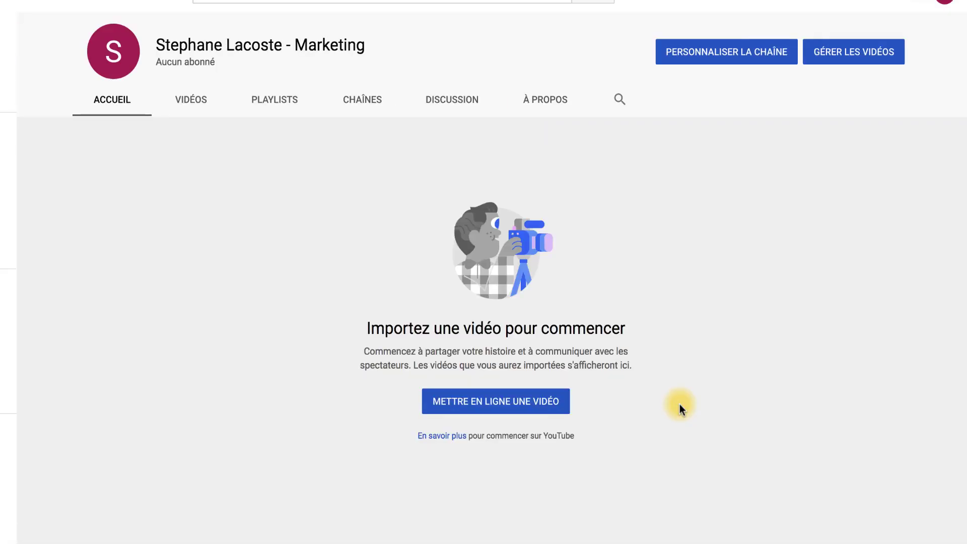
click(532, 102)
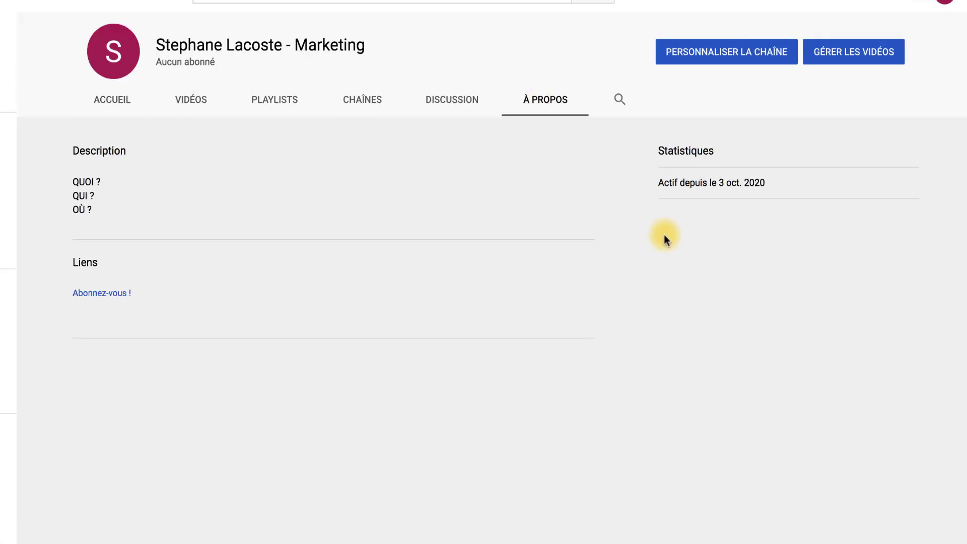
click(100, 294)
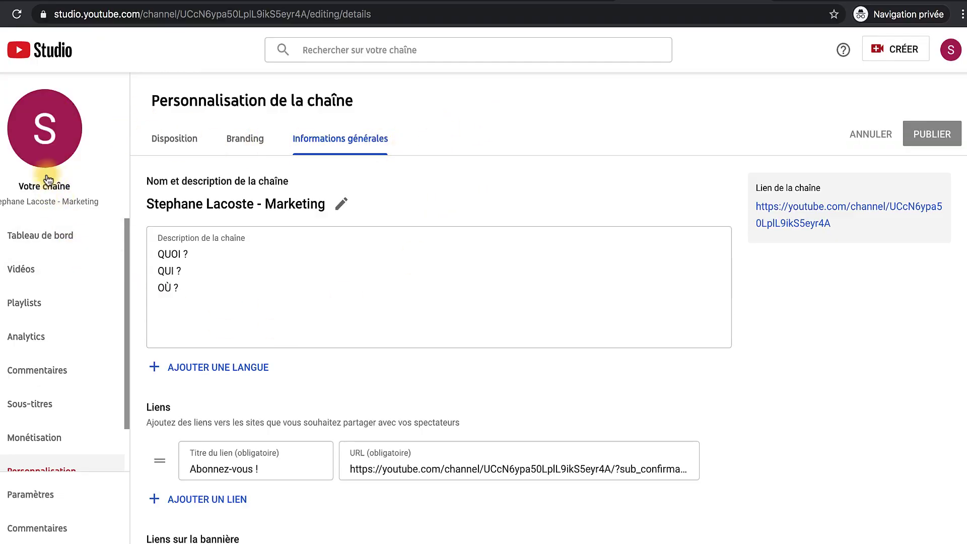
- Go from the channel's public page to its video management and open the settings to check the default currency
click(45, 137)
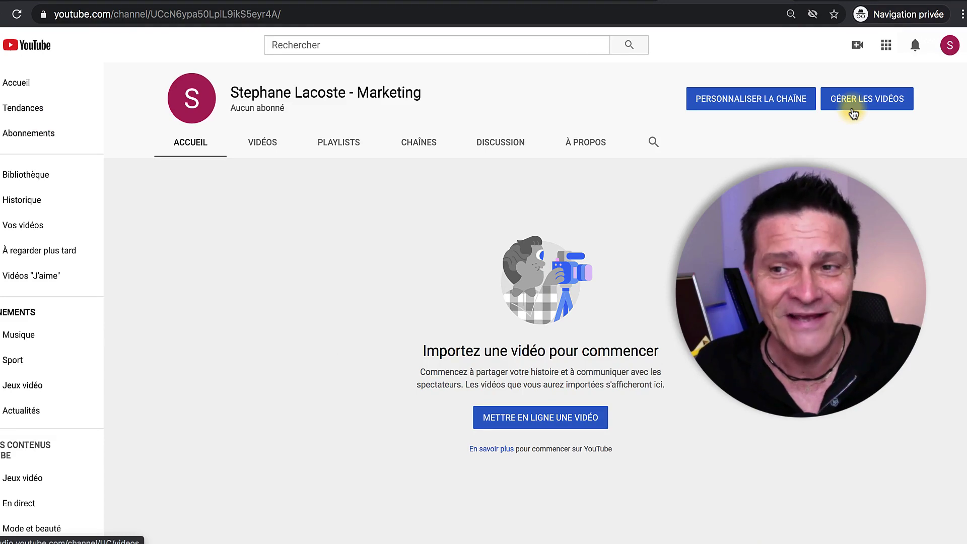
click(853, 112)
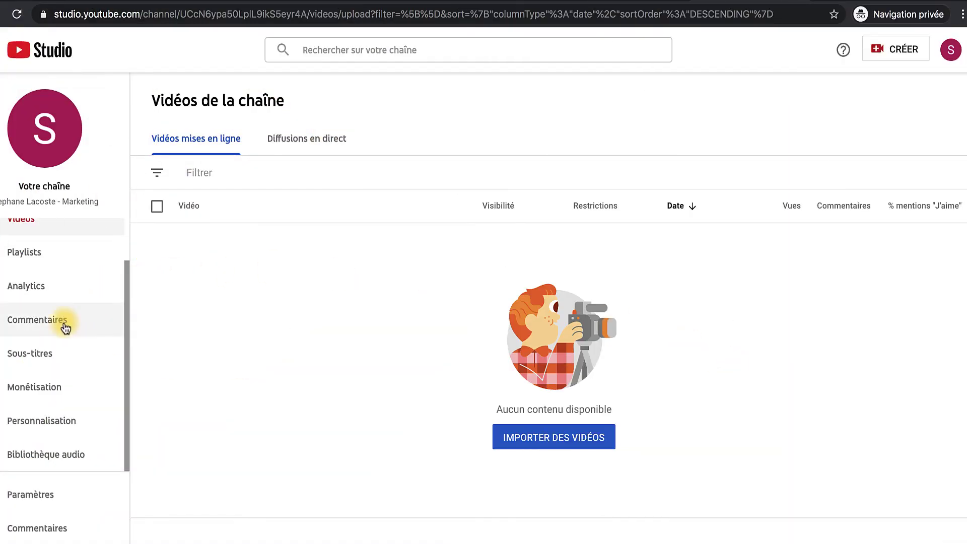
click(48, 497)
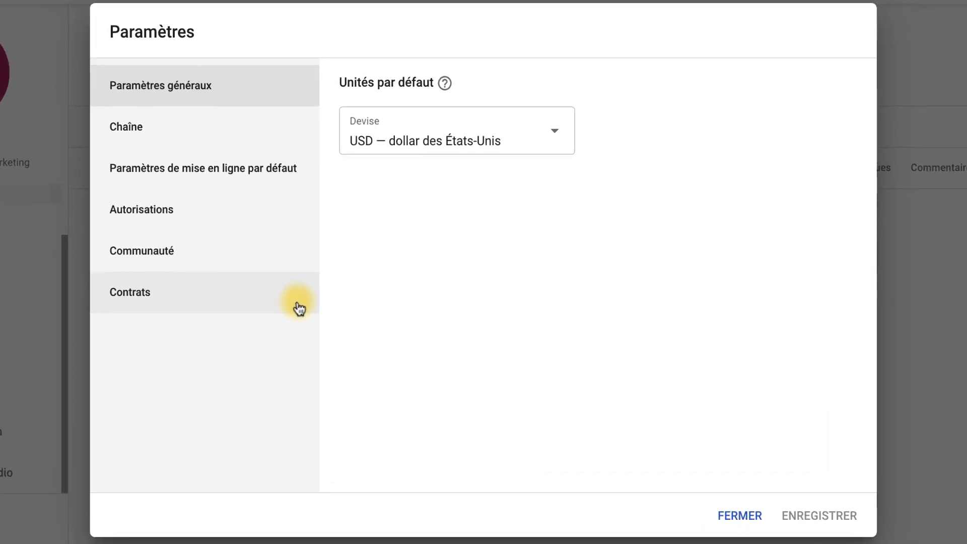
click(394, 147)
click(367, 20)
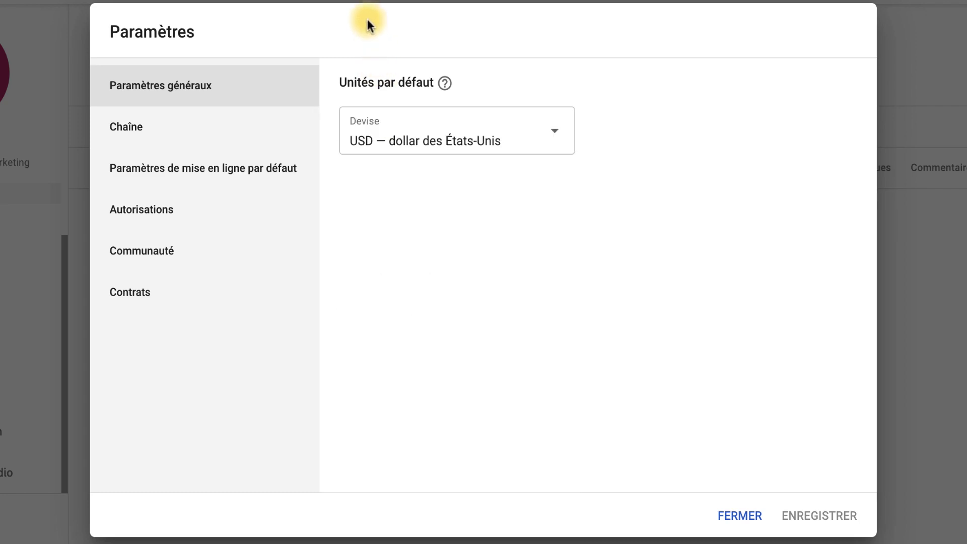
- Add the channel keywords "youtube", "devenir youtubeur" and "devenir youtubeuse"
click(154, 151)
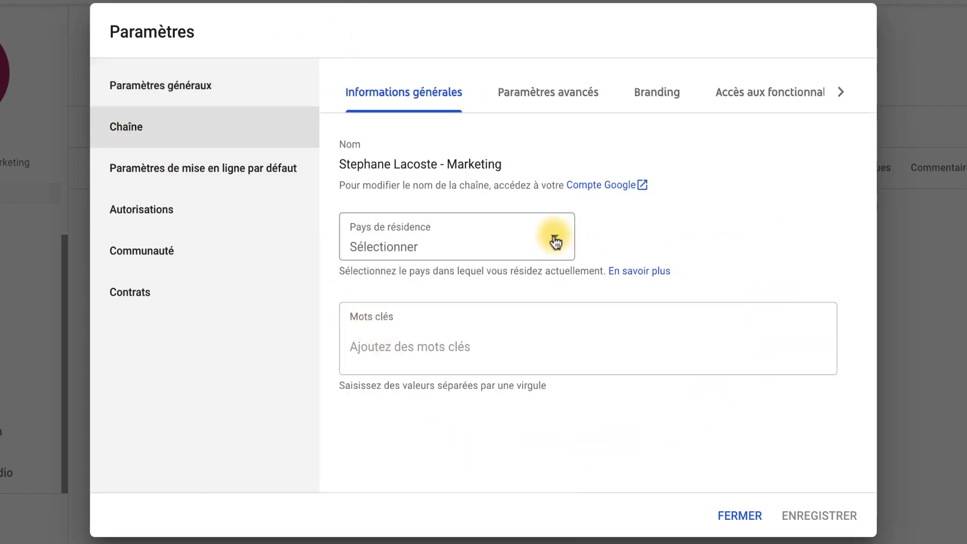
click(351, 345)
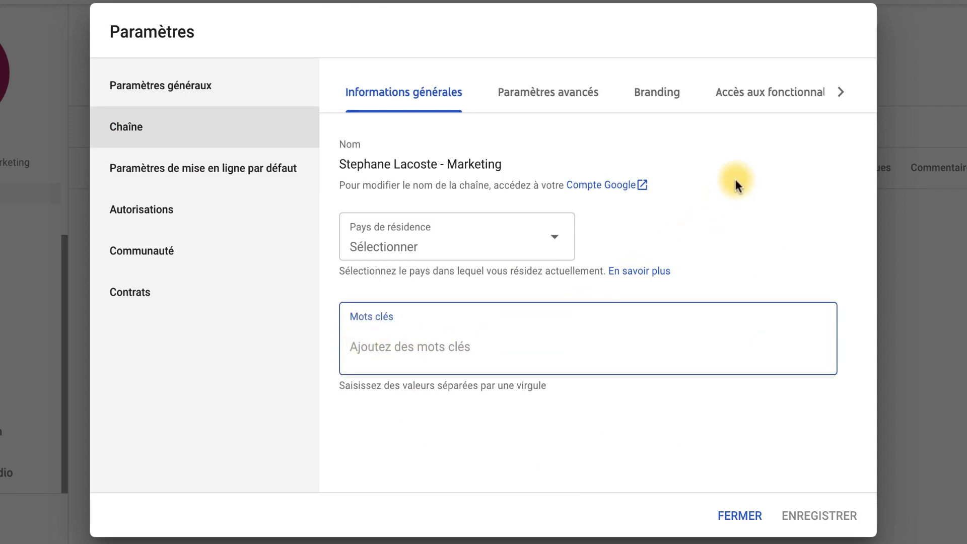
text(youtube,devenir youtubeur,devenir youtubeuse,)
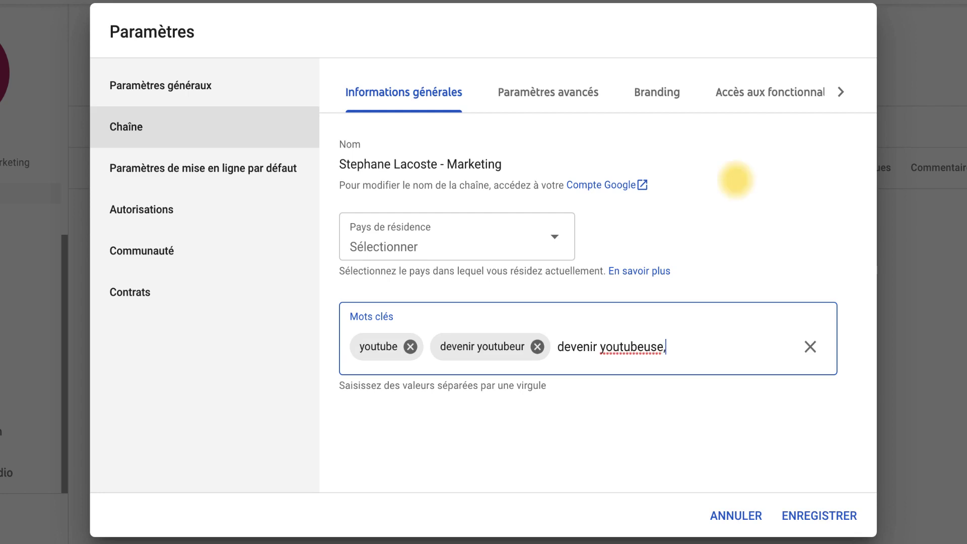
key(Return)
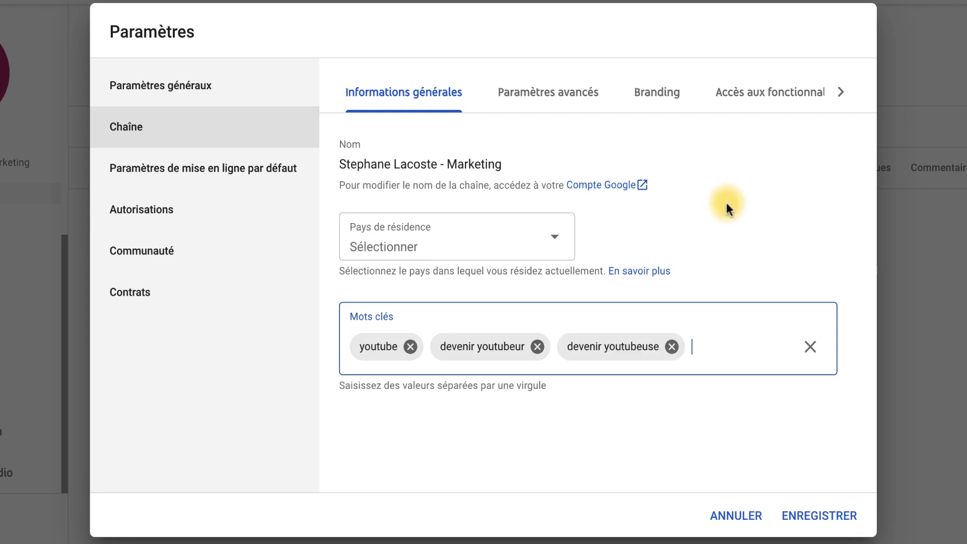
- Set the channel's country of residence to France and save the channel settings
click(555, 238)
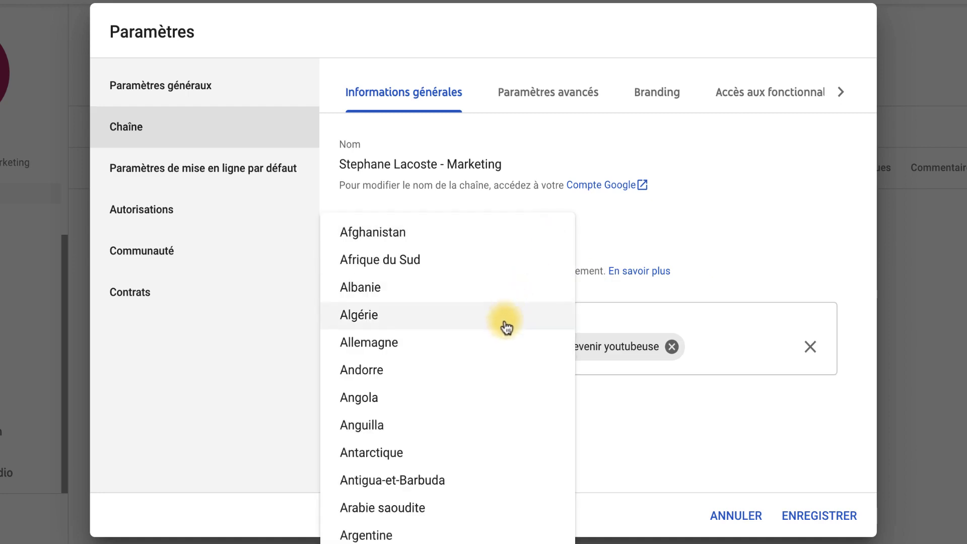
scroll(448, 377, down, 6)
scroll(450, 379, down, 15)
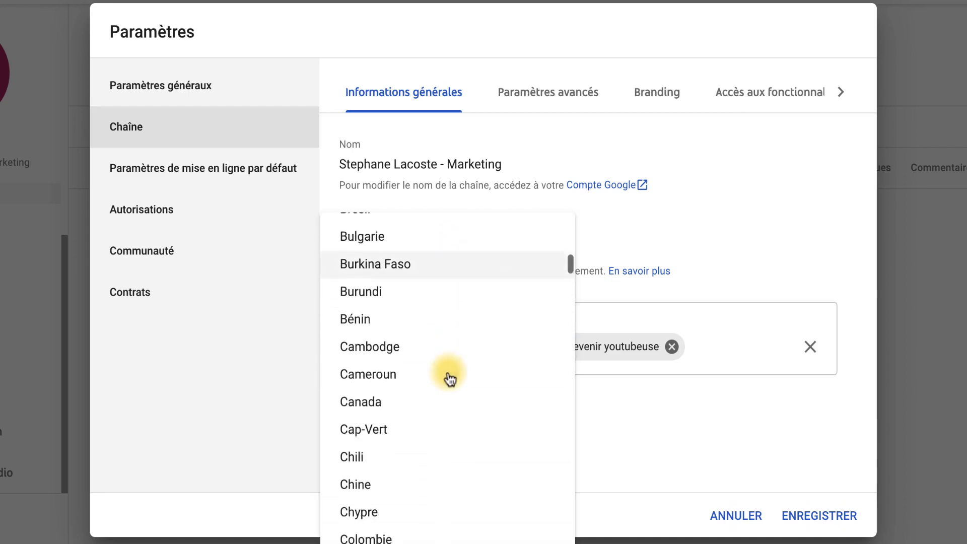
scroll(448, 378, down, 6)
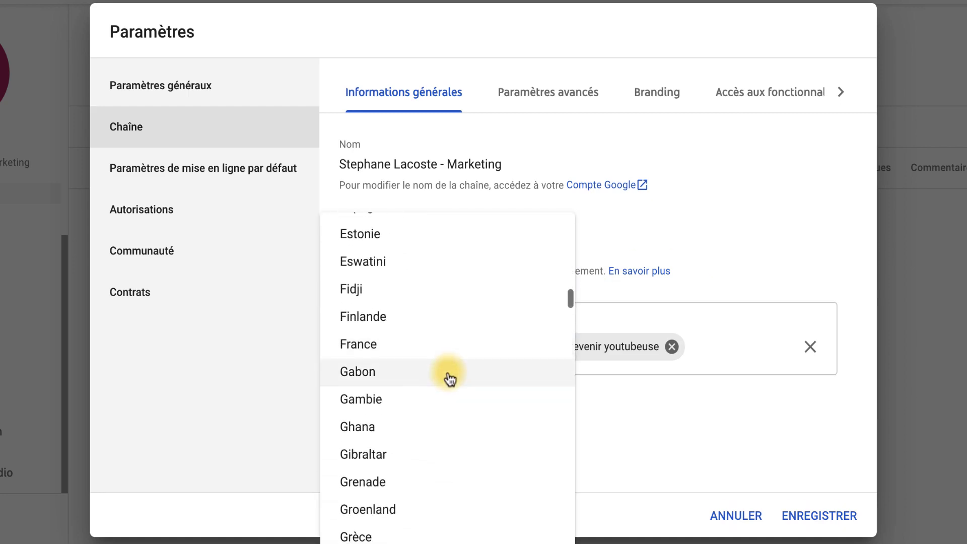
click(438, 345)
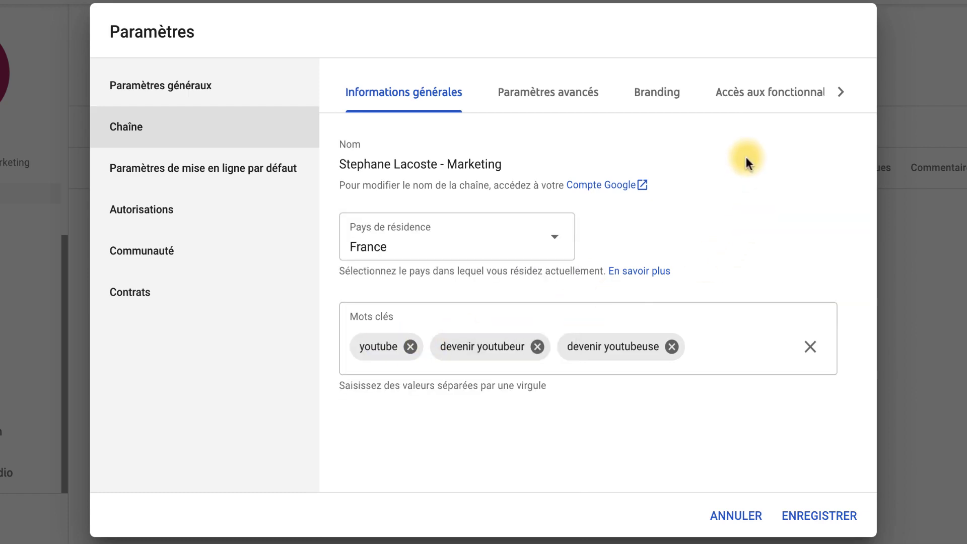
click(814, 518)
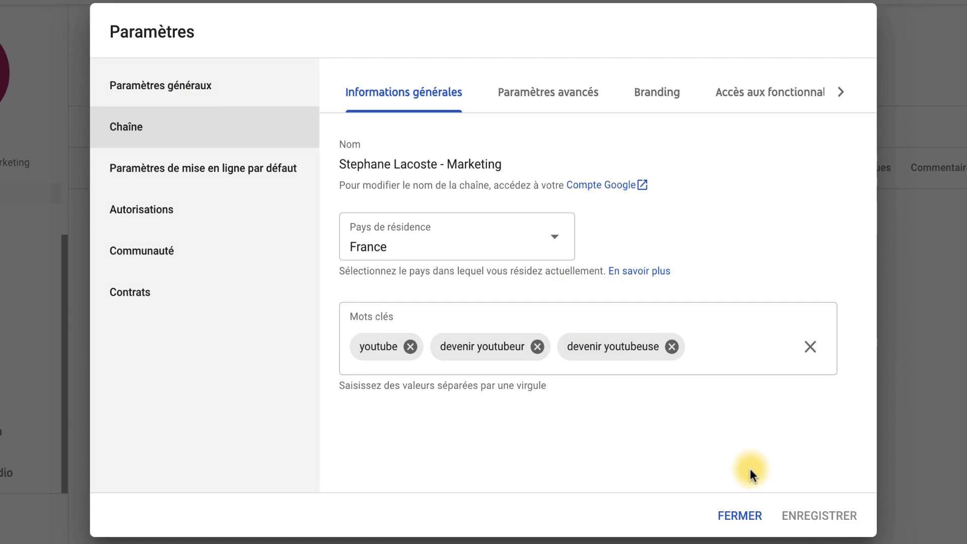
- Review the channel's advanced settings for the children's audience option and the Google Ads account association
click(556, 93)
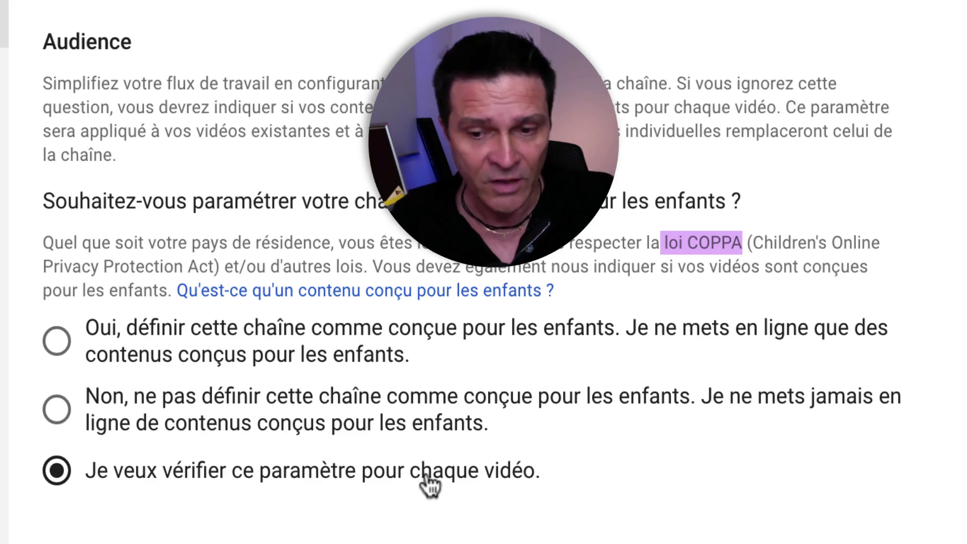
scroll(403, 436, down, 5)
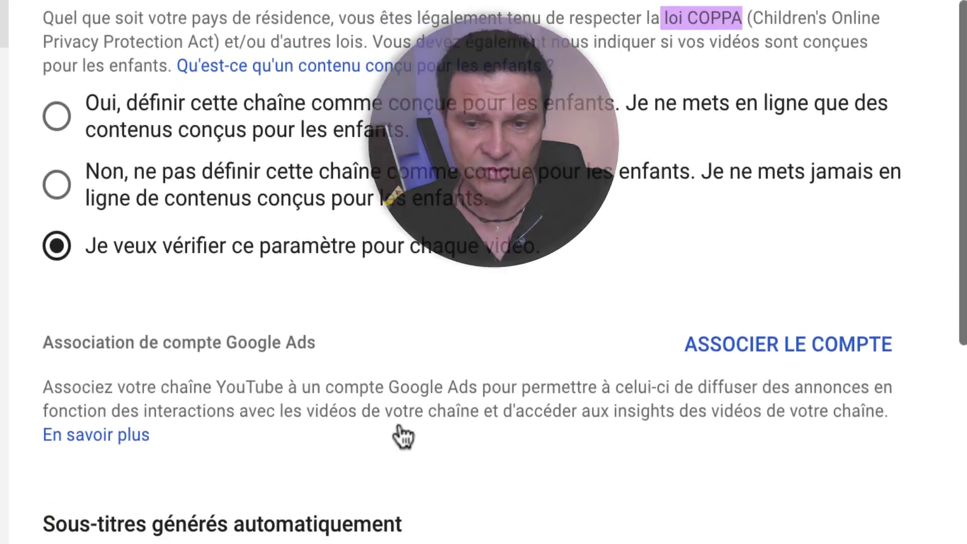
scroll(400, 435, down, 3)
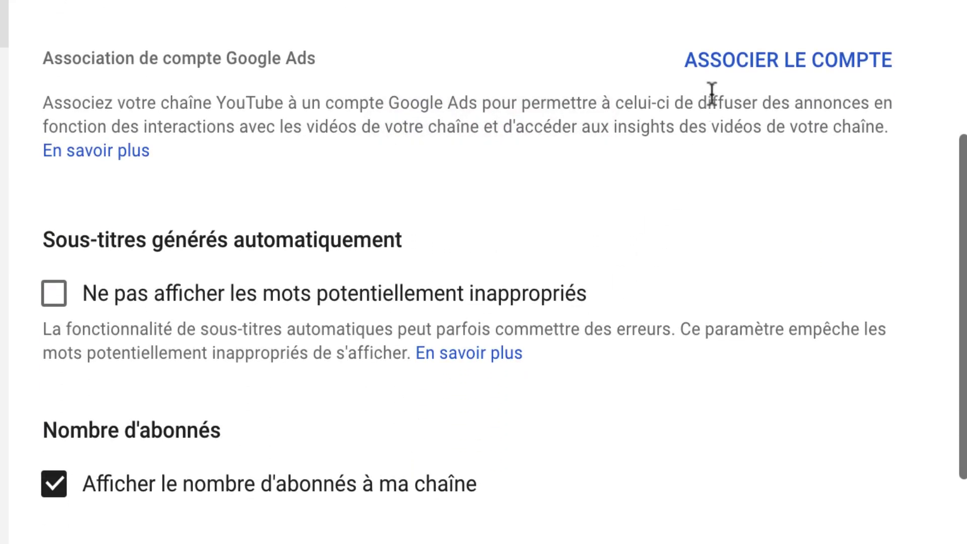
drag(315, 57, 223, 58)
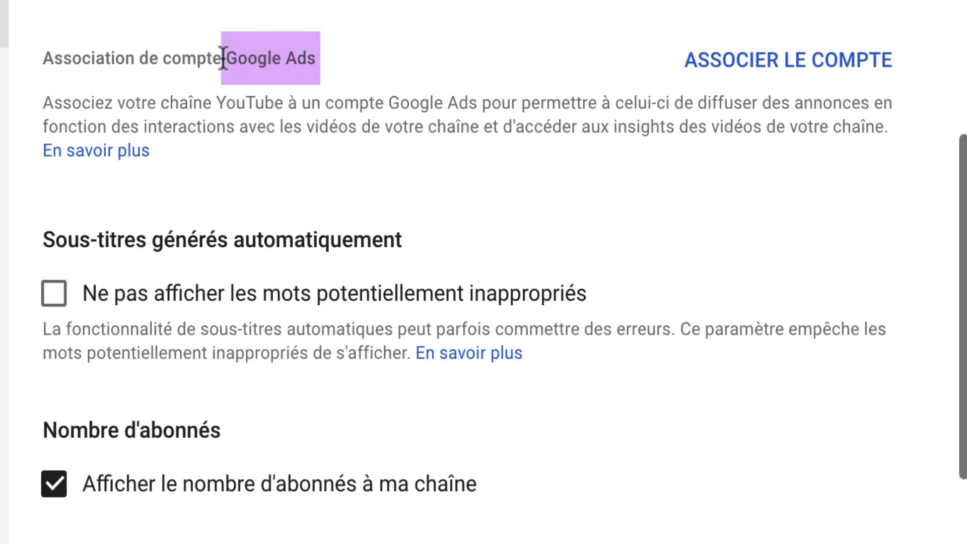
click(403, 48)
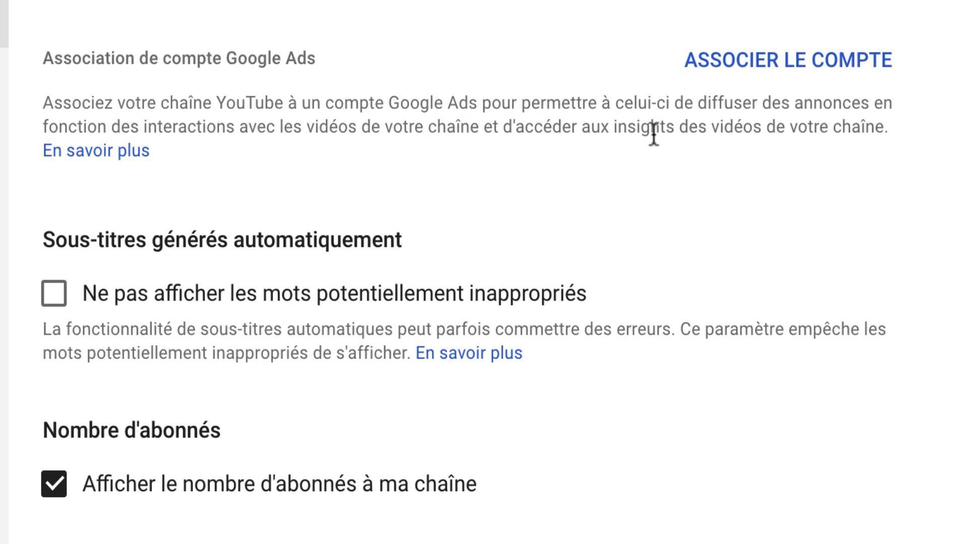
- Turn off the display of the channel's subscriber count in the advanced settings
scroll(653, 132, down, 4)
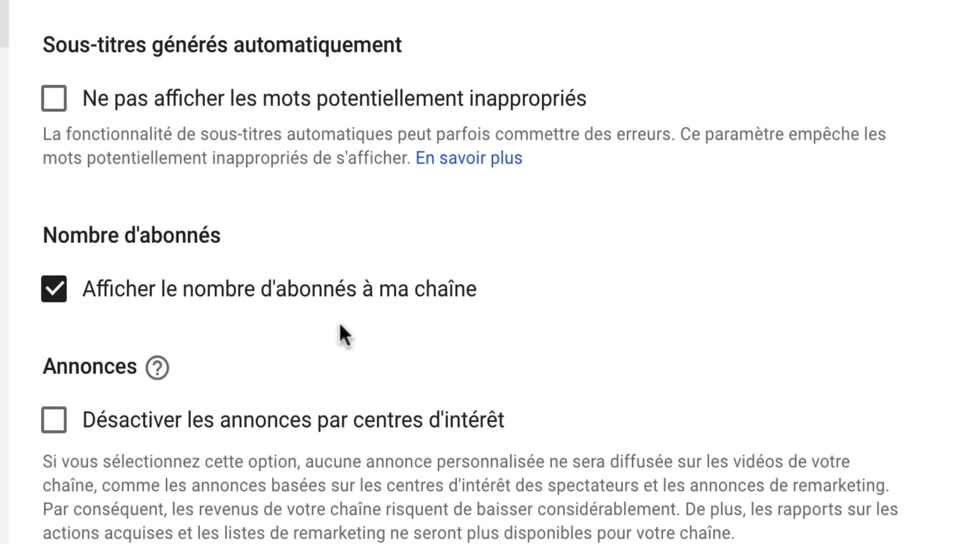
click(51, 298)
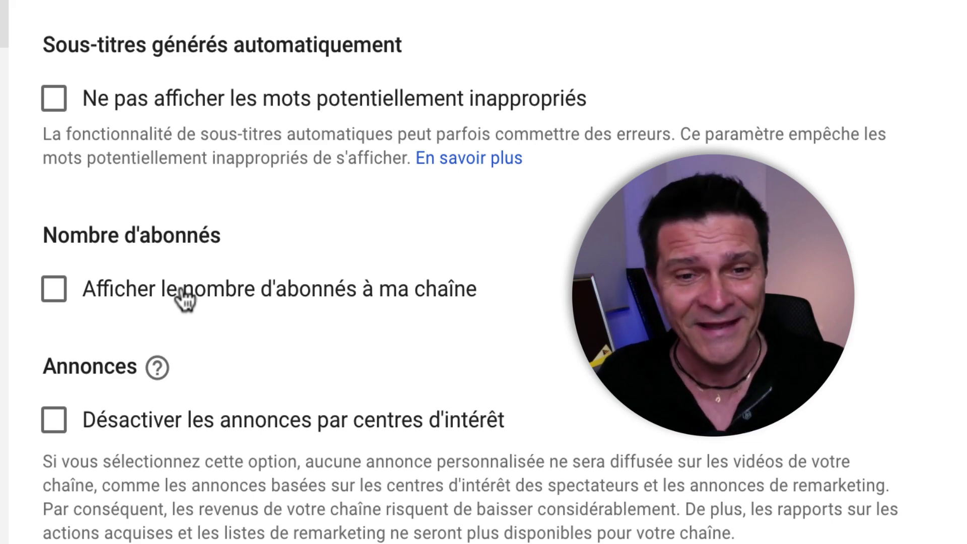
scroll(324, 339, down, 3)
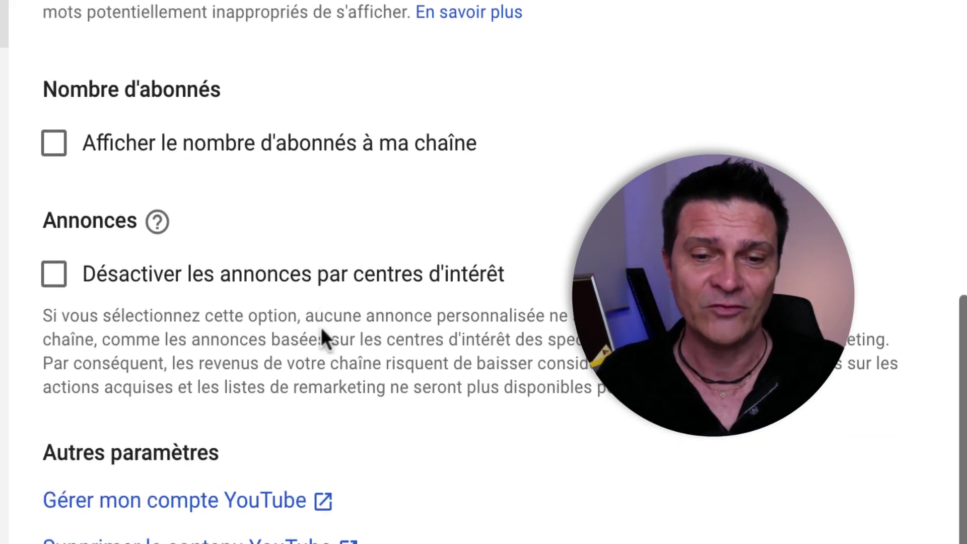
- Review the channel's interest-based ads option, the video watermark branding and the feature access settings
mouse_move(152, 219)
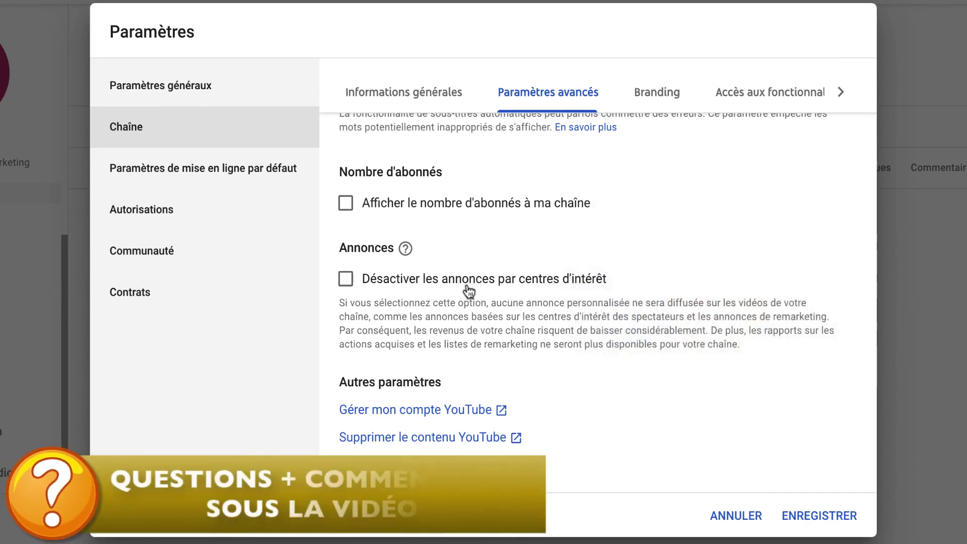
click(654, 96)
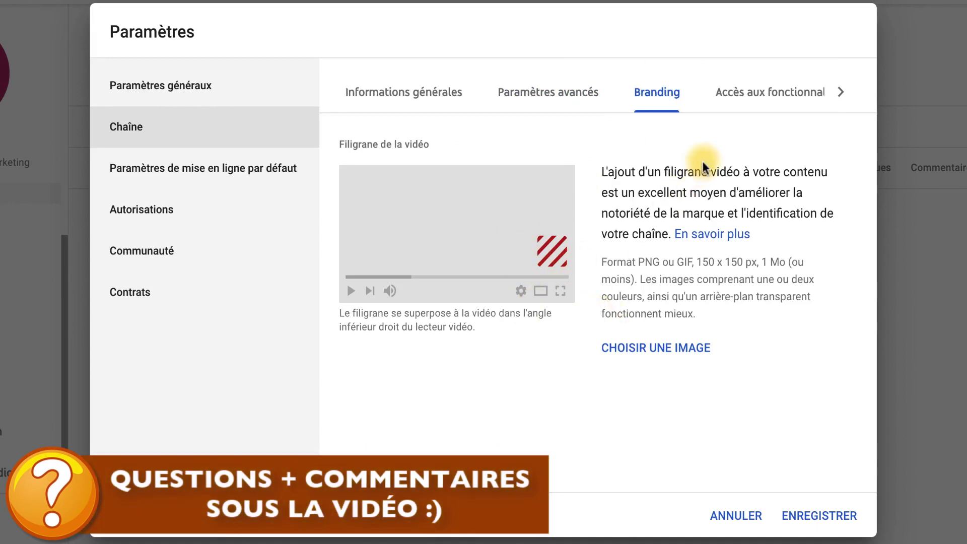
click(736, 96)
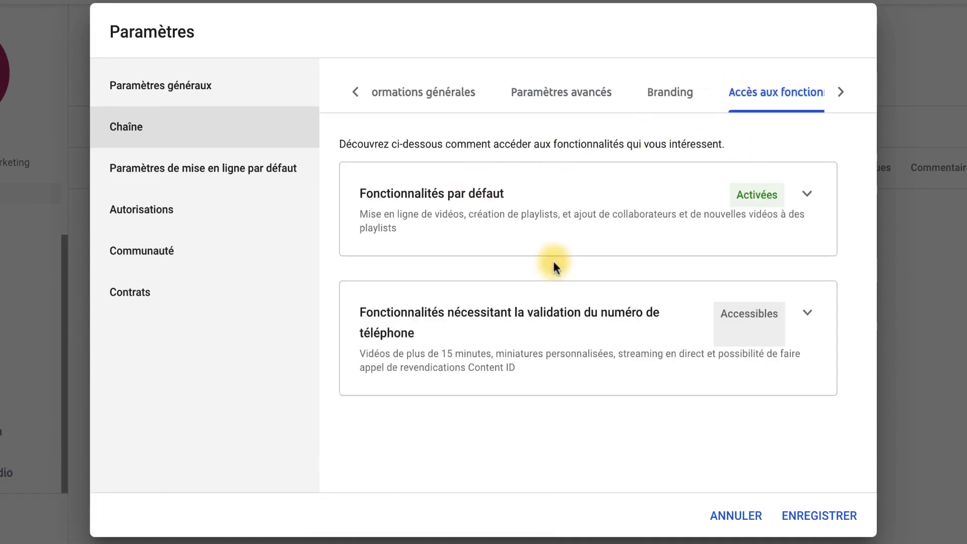
- Set the default visibility of uploaded videos to Privée in the default upload settings
click(224, 174)
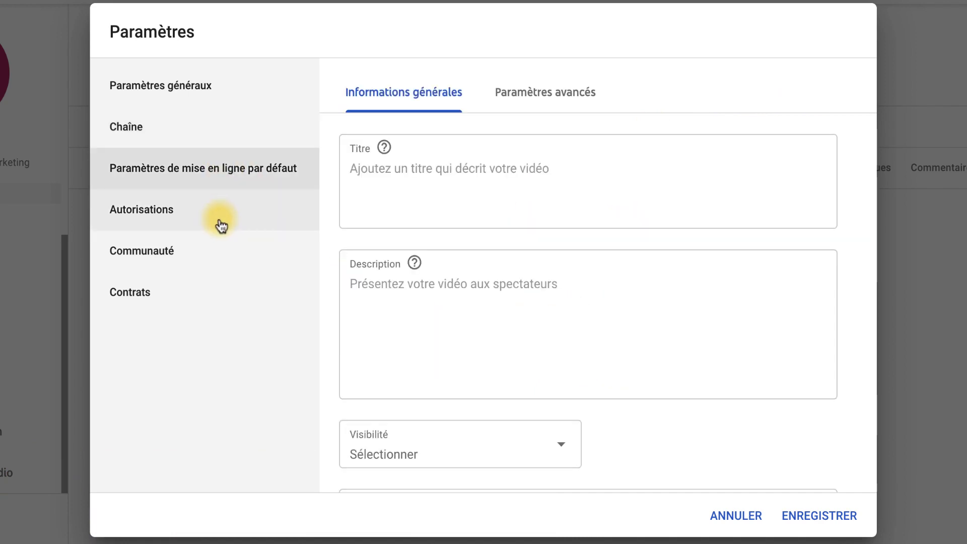
click(352, 285)
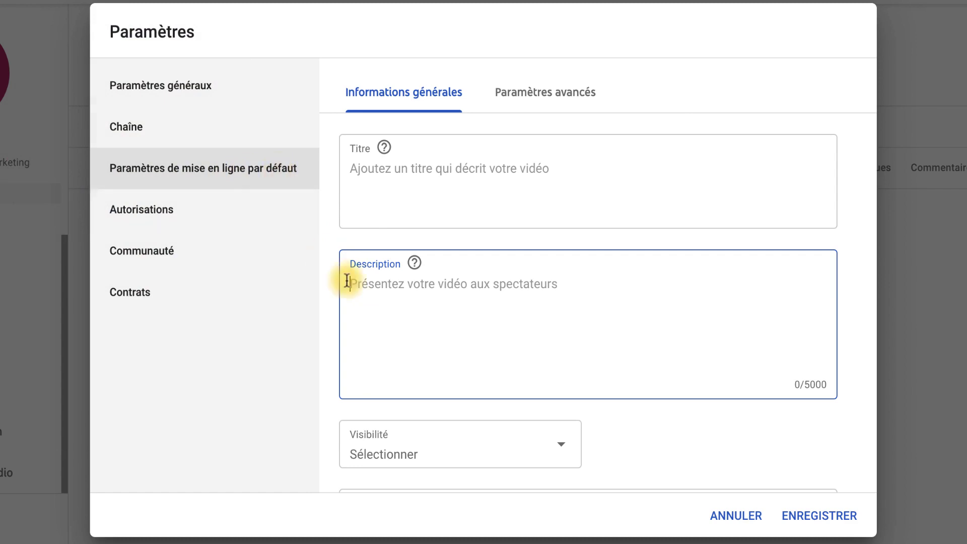
scroll(611, 361, down, 2)
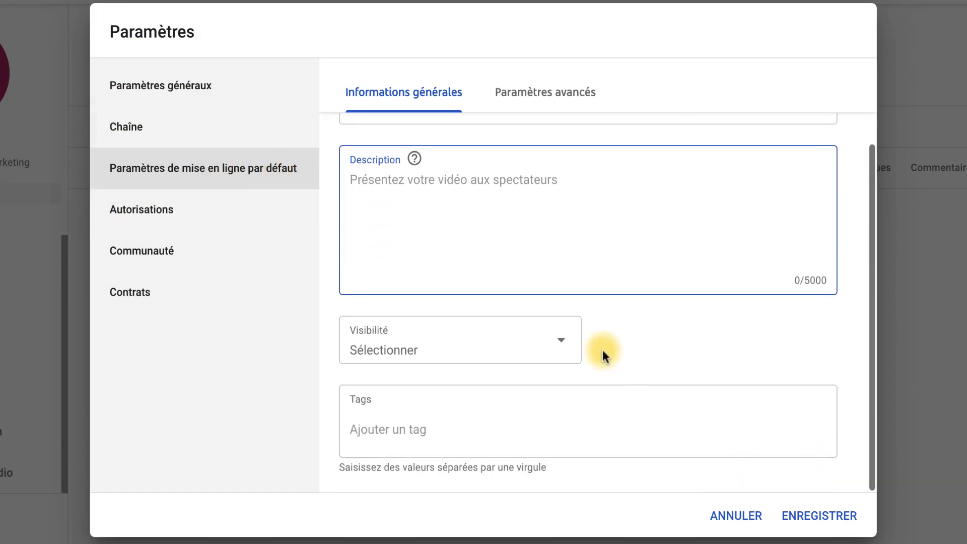
click(571, 342)
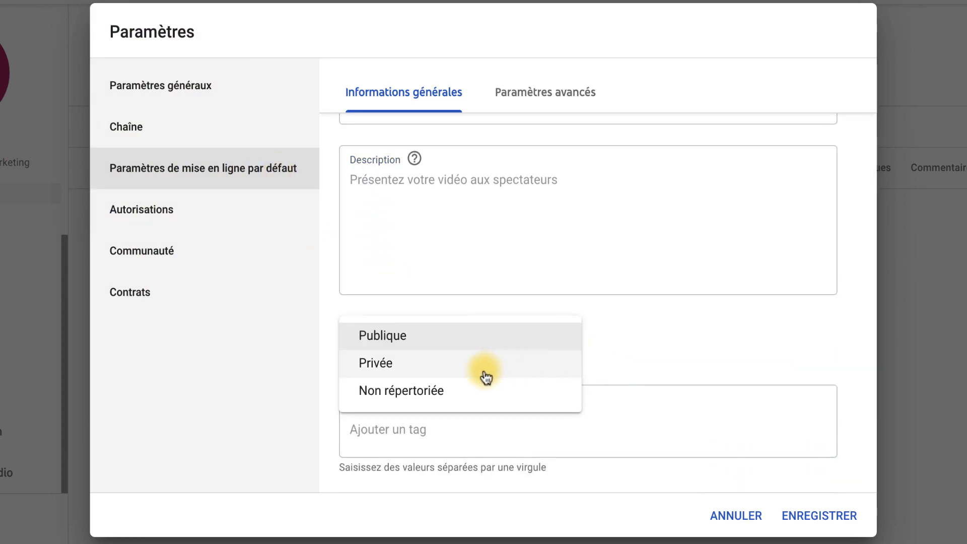
click(380, 367)
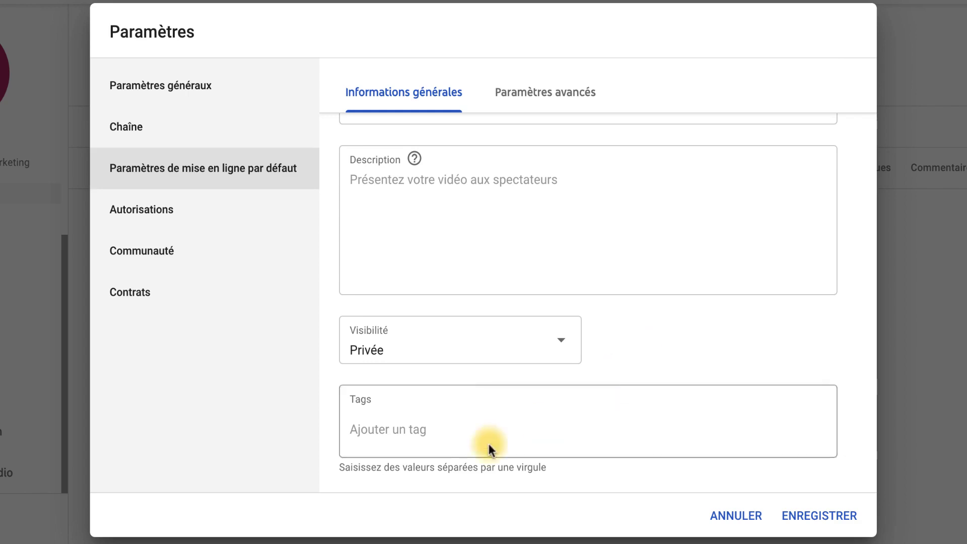
click(362, 432)
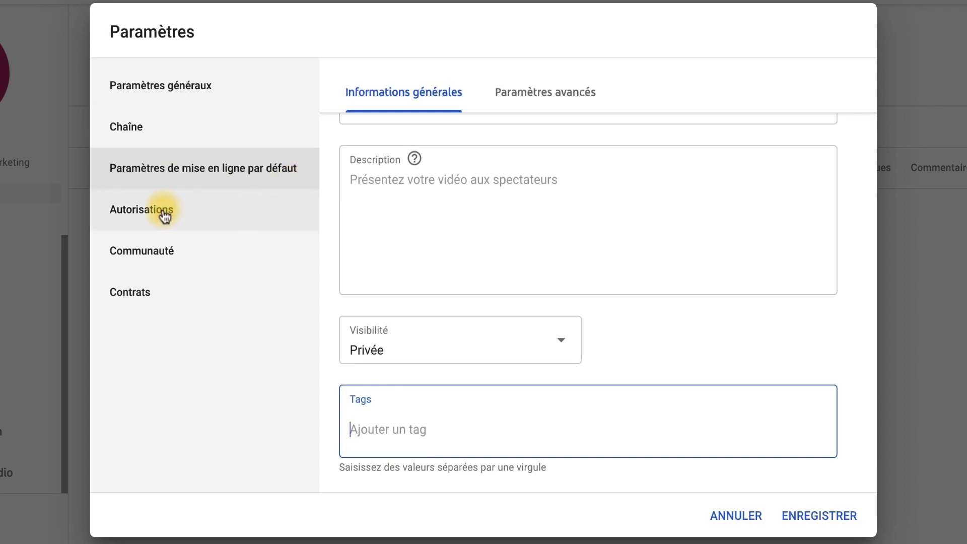
- Examine the advanced default upload settings, including the available video categories
click(524, 95)
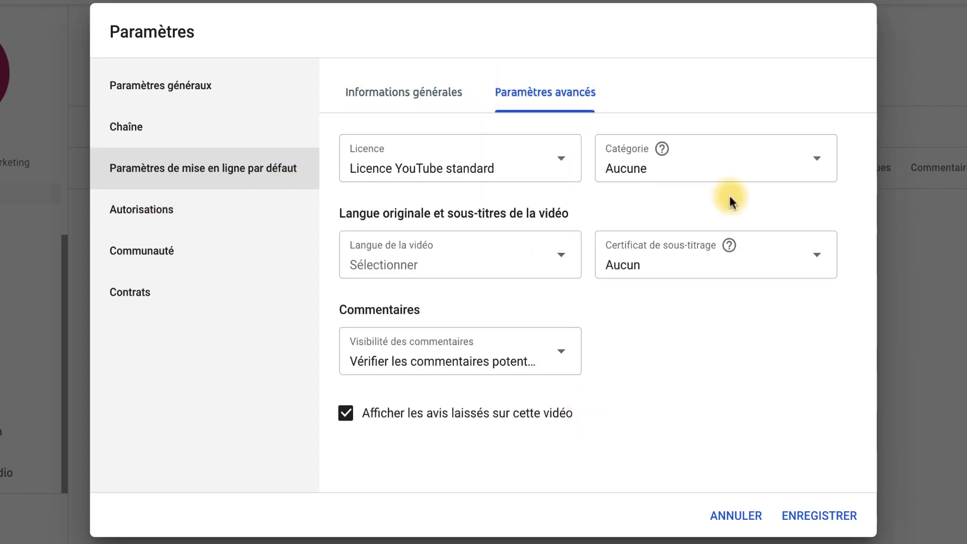
click(816, 161)
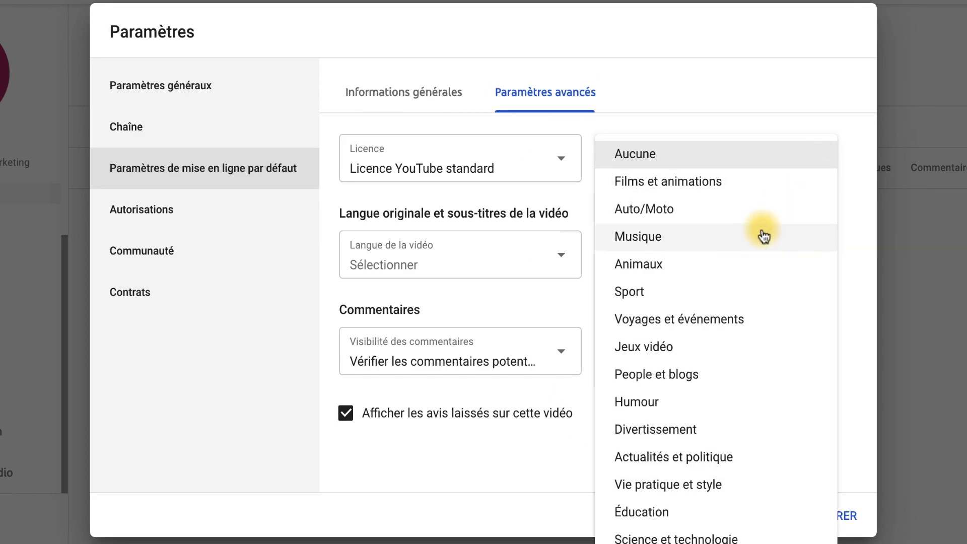
scroll(736, 418, down, 1)
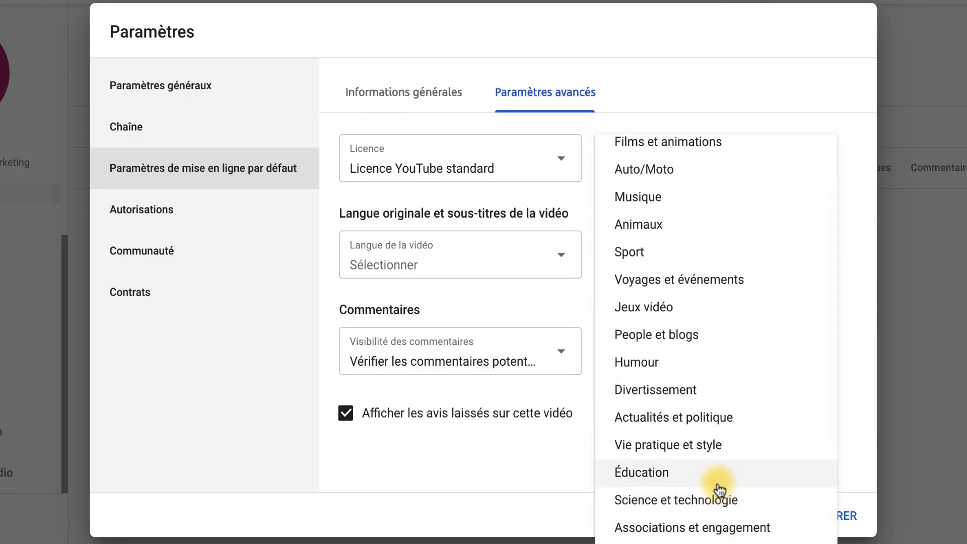
scroll(715, 353, up, 1)
click(674, 23)
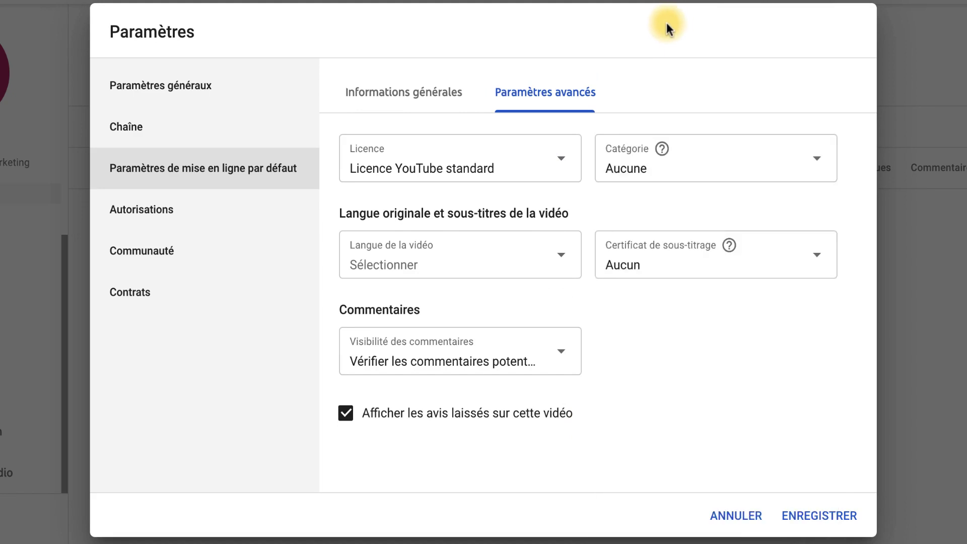
- Review the permissions, community, agreements and general currency settings, and save the channel settings
click(168, 220)
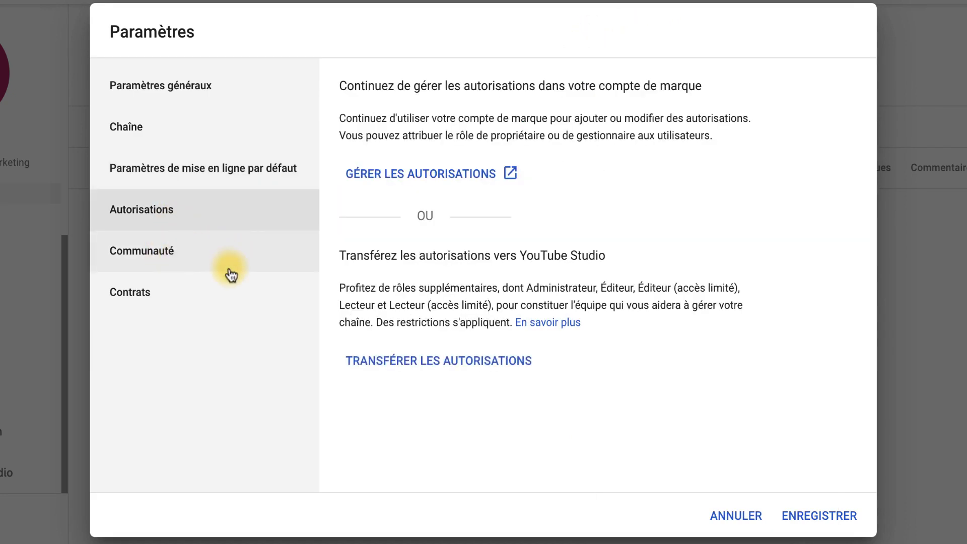
click(231, 267)
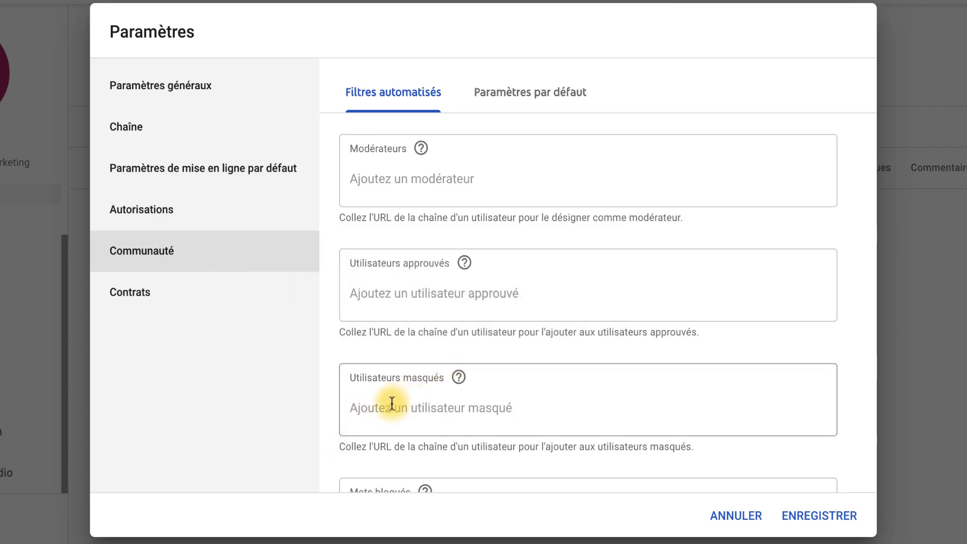
click(150, 298)
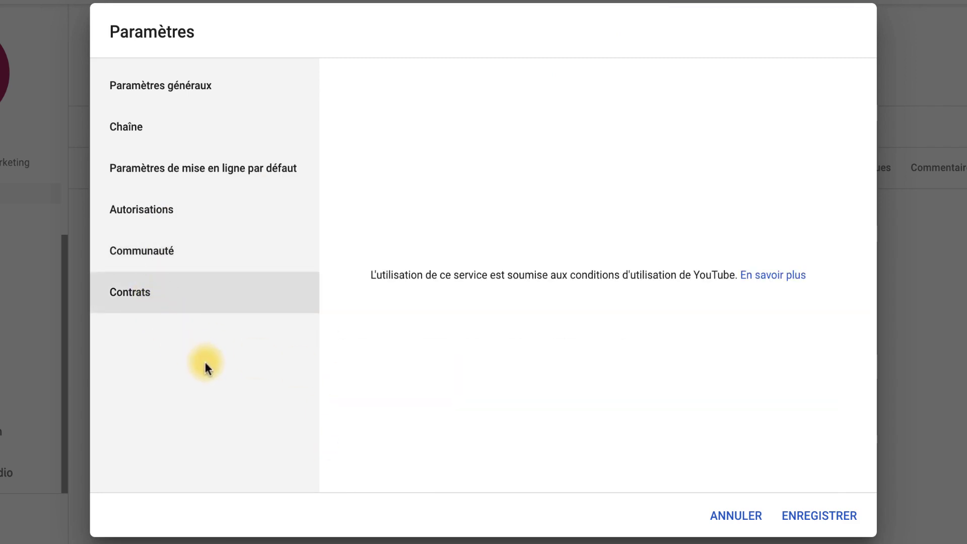
click(167, 89)
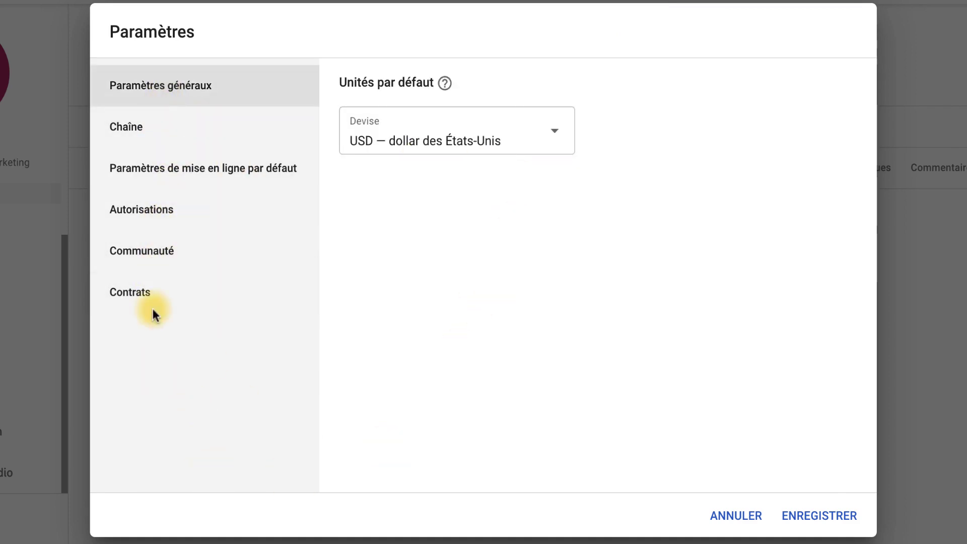
click(816, 504)
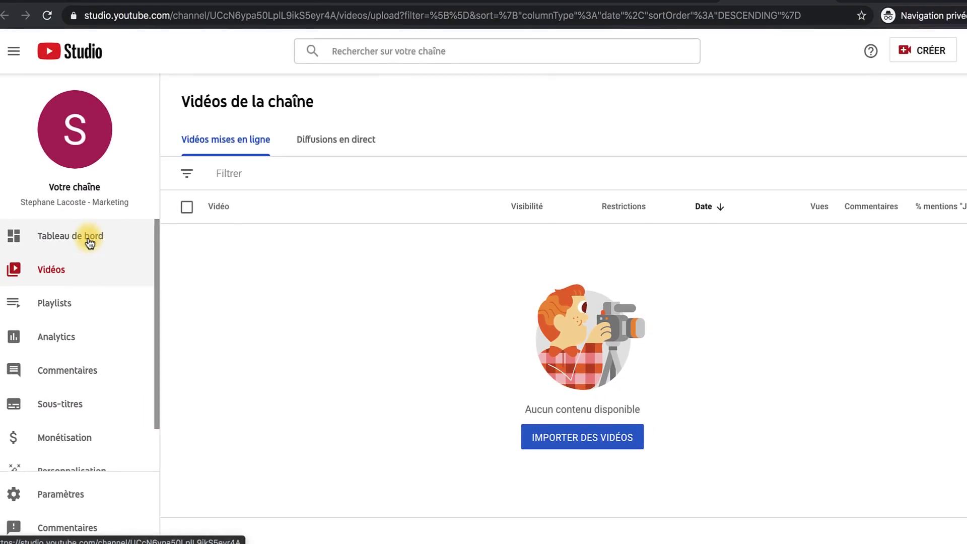
- Examine the channel's dashboard, videos, analytics, comments, monetization and audio library pages
click(89, 243)
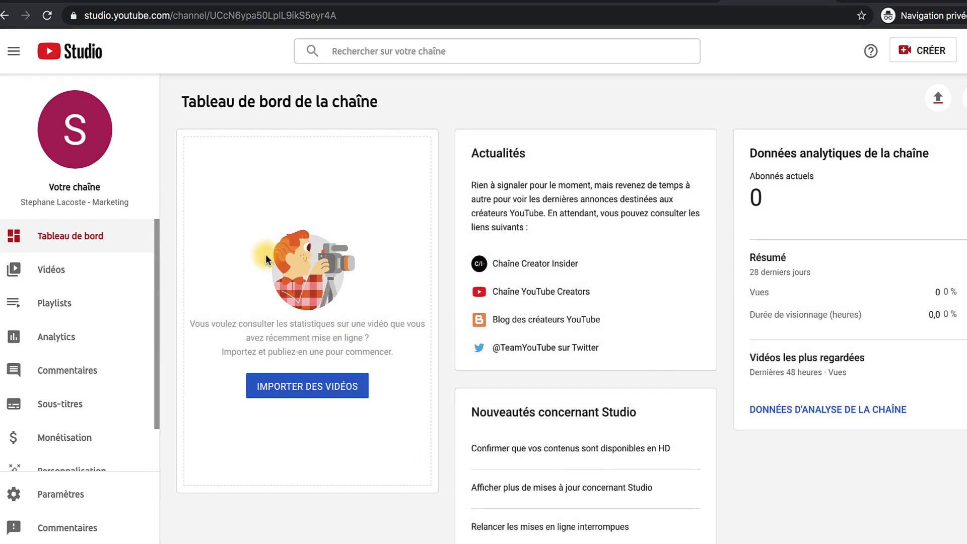
click(55, 272)
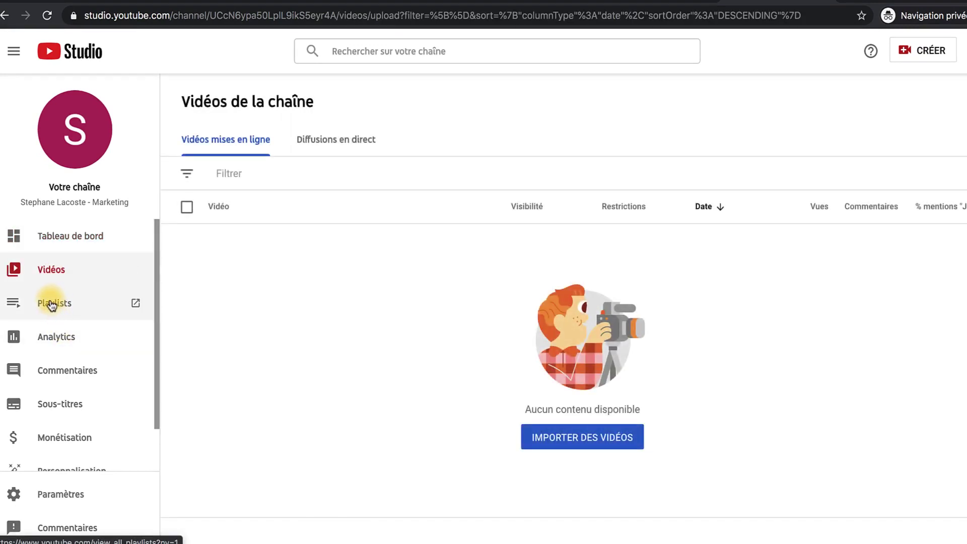
click(56, 340)
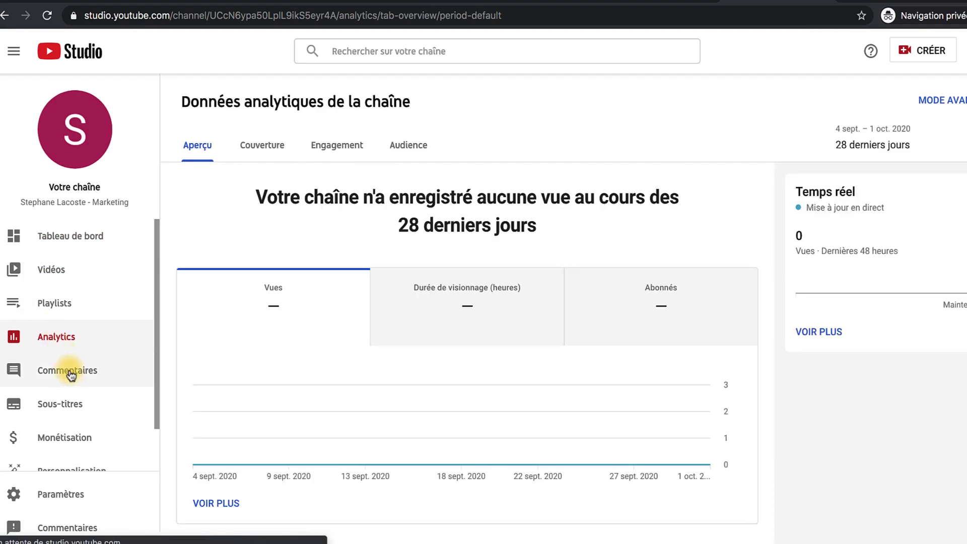
click(70, 374)
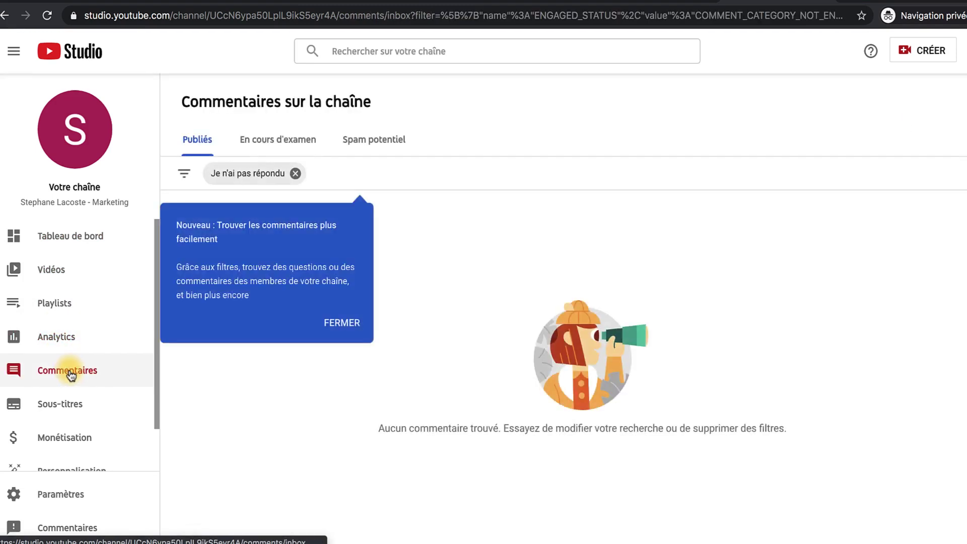
click(64, 439)
scroll(123, 388, down, 2)
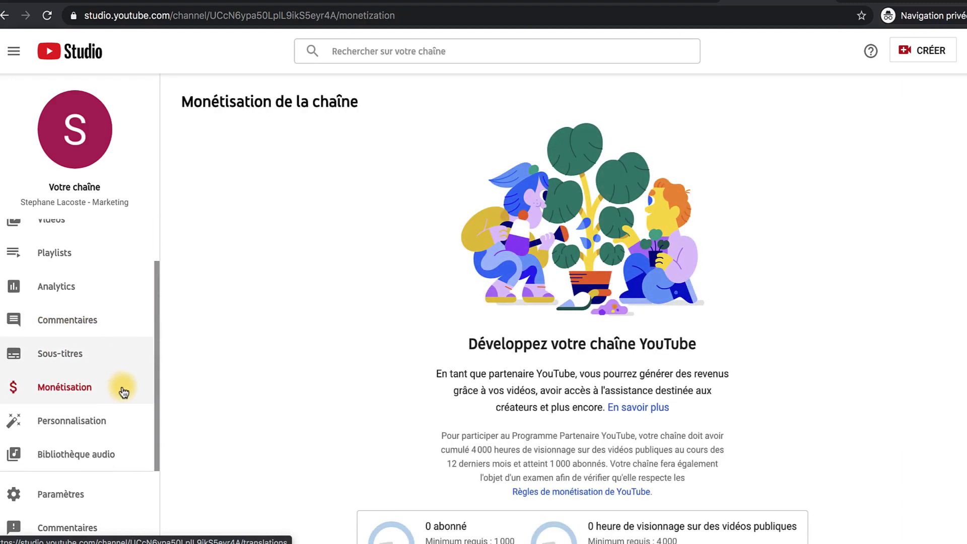
click(84, 454)
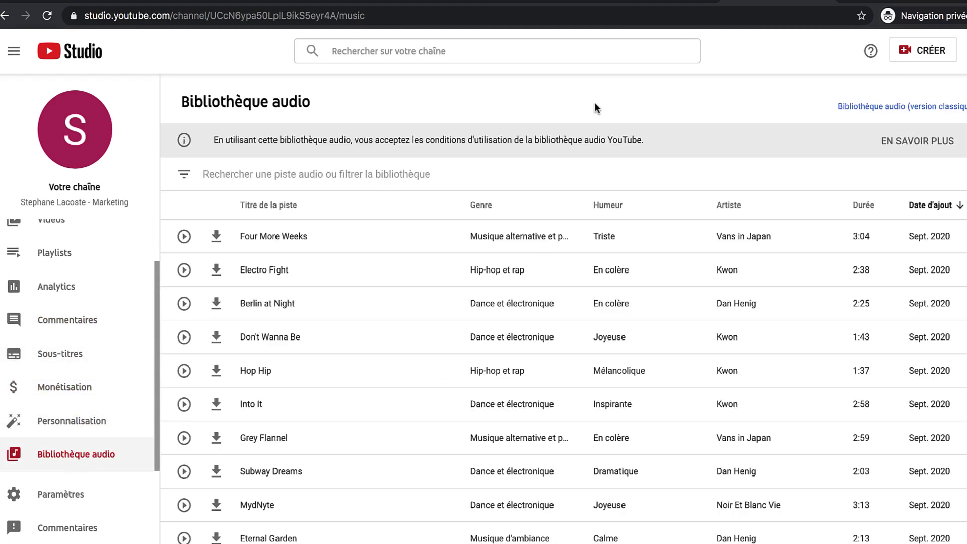